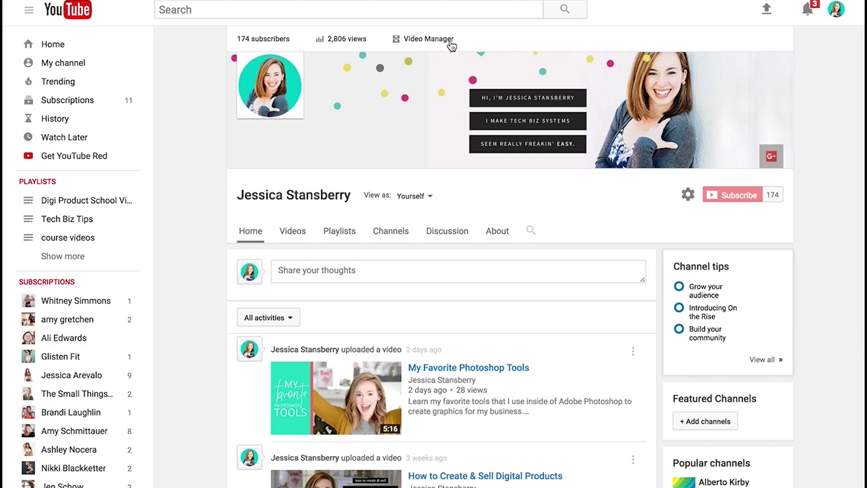
# Step: Open the Video Manager listing the channel's 257 uploaded videos
pyautogui.click(429, 41)
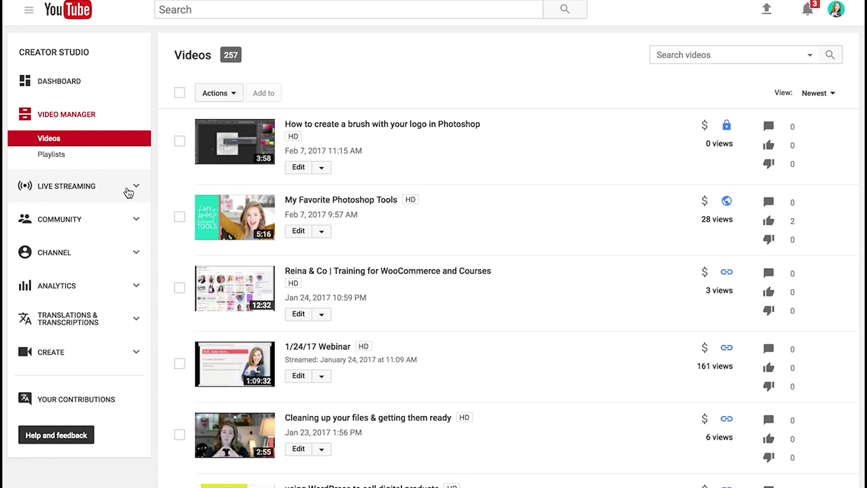
# Step: Expand Live Streaming and show the Events list with the 'testing webinar' event
pyautogui.click(113, 191)
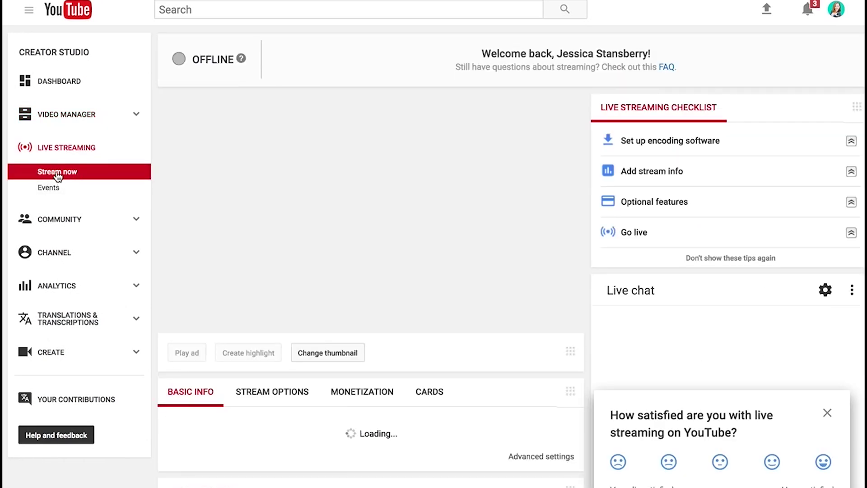
pyautogui.click(49, 188)
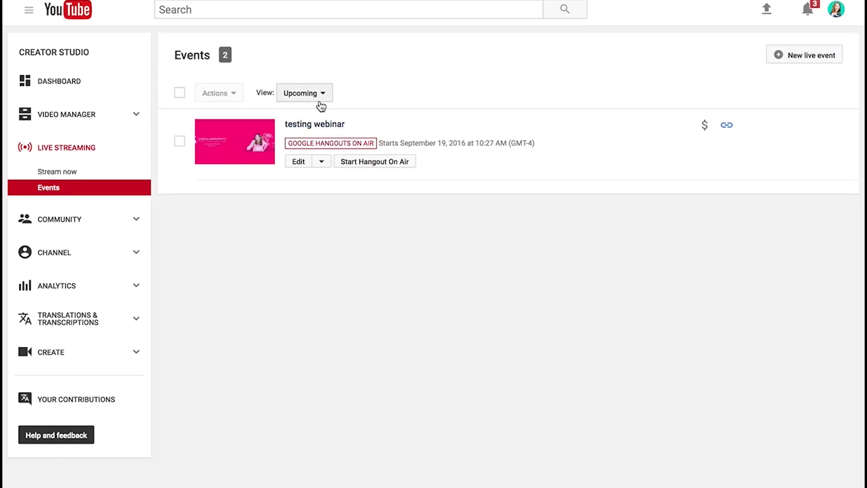
# Step: Start a new live event titled 'Test Event for Tech Guide'
pyautogui.click(811, 64)
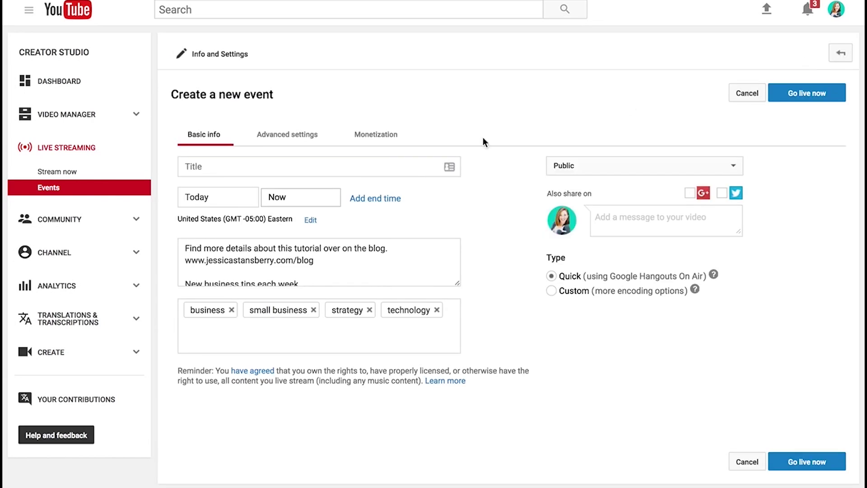
pyautogui.click(286, 168)
pyautogui.write('Test')
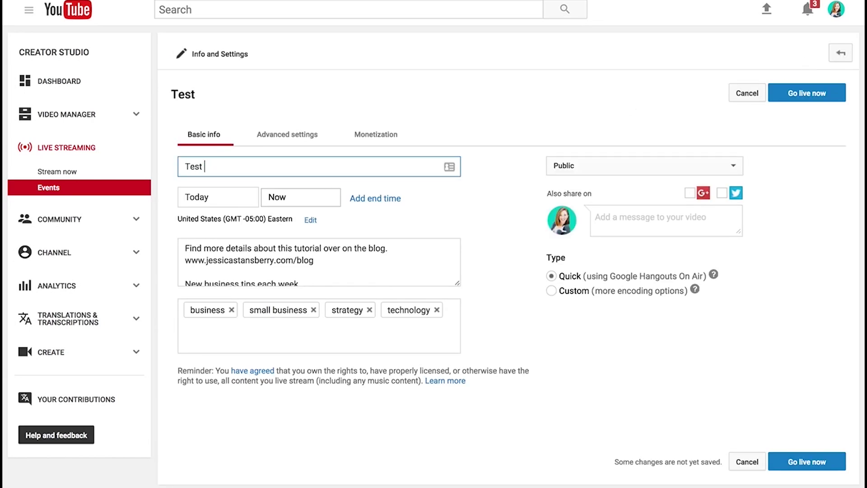
pyautogui.write(' Event for Tech G')
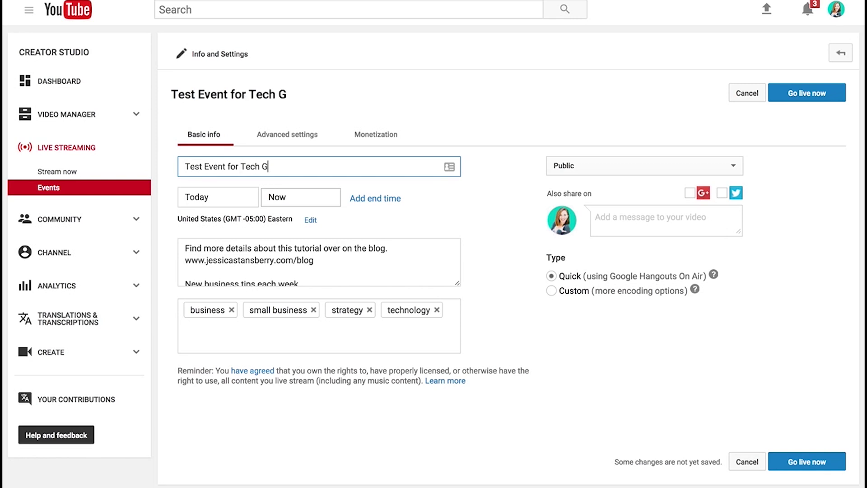
pyautogui.write('uide')
# Step: Schedule the event for Feb 16, 2017 at 4:00 PM
pyautogui.click(224, 199)
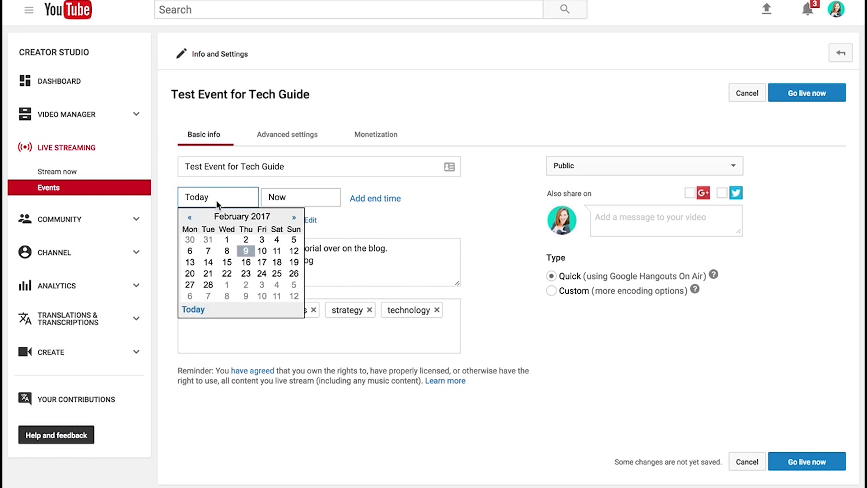
pyautogui.click(247, 263)
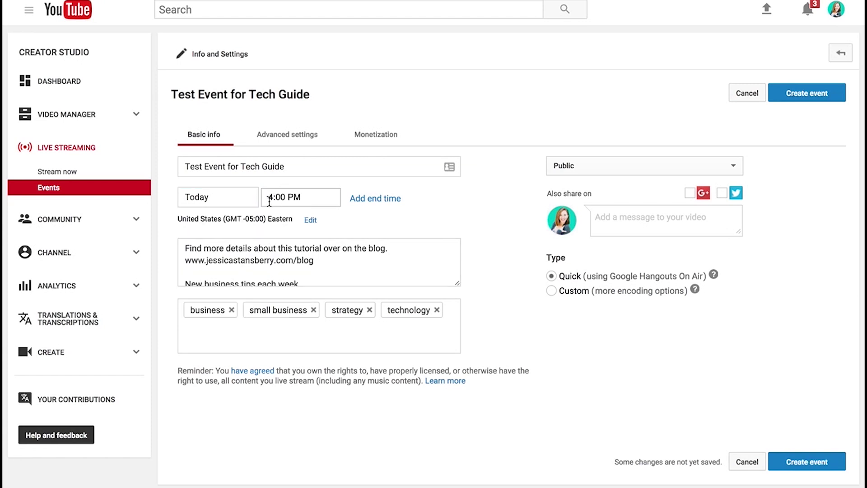
pyautogui.click(223, 196)
pyautogui.click(250, 260)
pyautogui.scroll(-4, 301, 259)
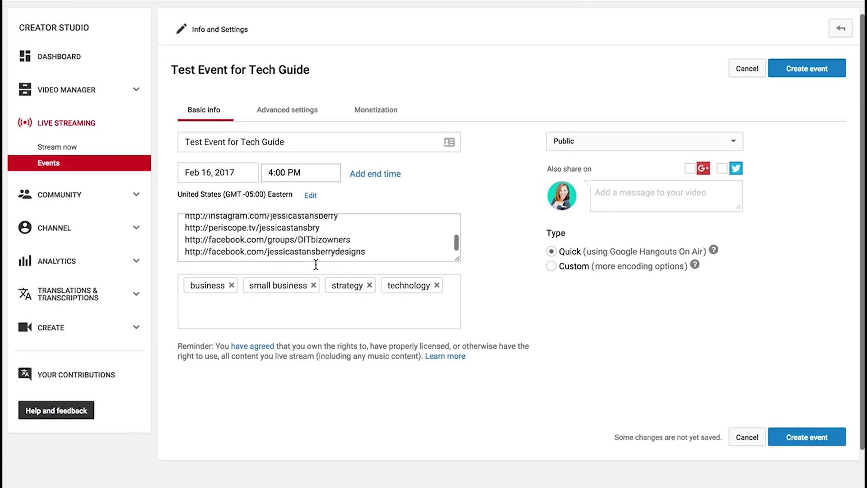
pyautogui.scroll(4, 302, 259)
pyautogui.scroll(1, 301, 259)
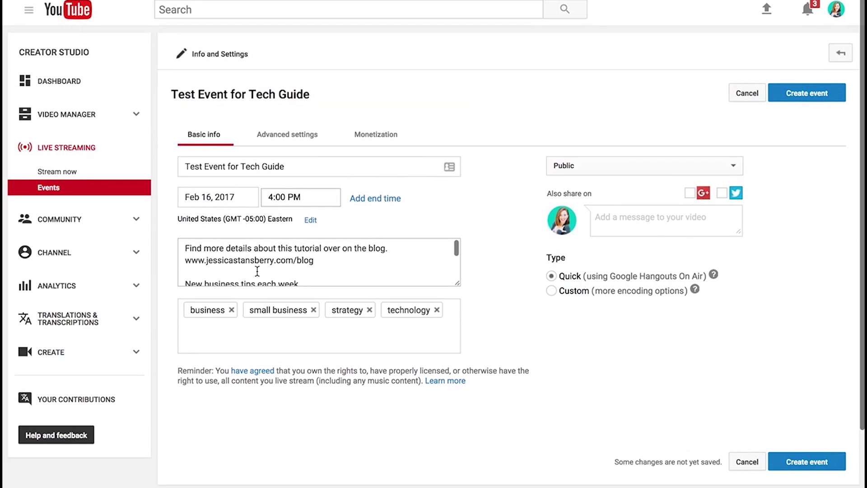
pyautogui.scroll(-5, 299, 263)
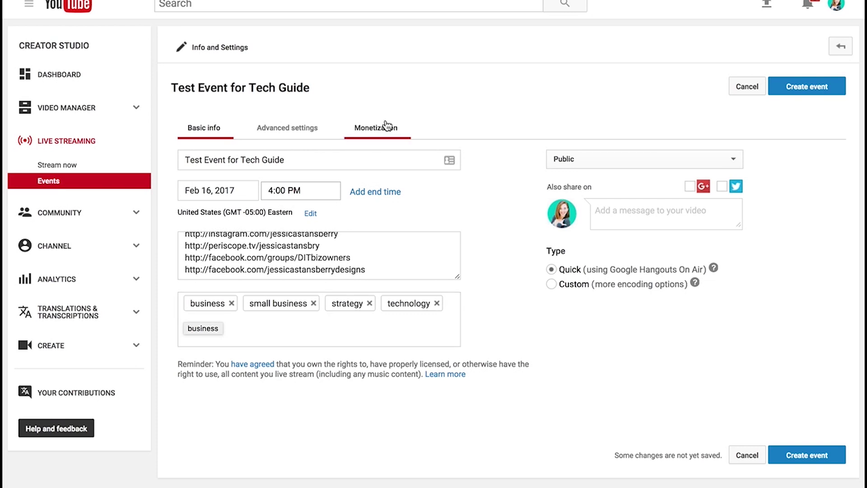
# Step: Set the event's privacy to Unlisted and create the scheduled event
pyautogui.click(630, 156)
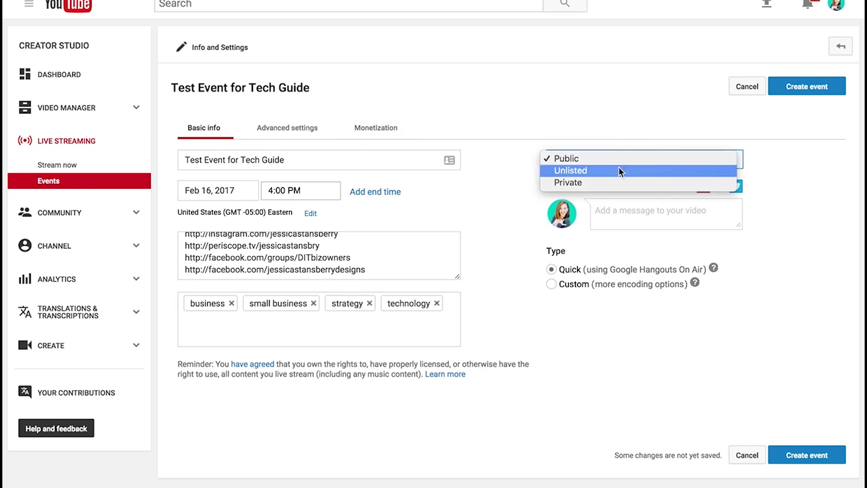
pyautogui.click(576, 170)
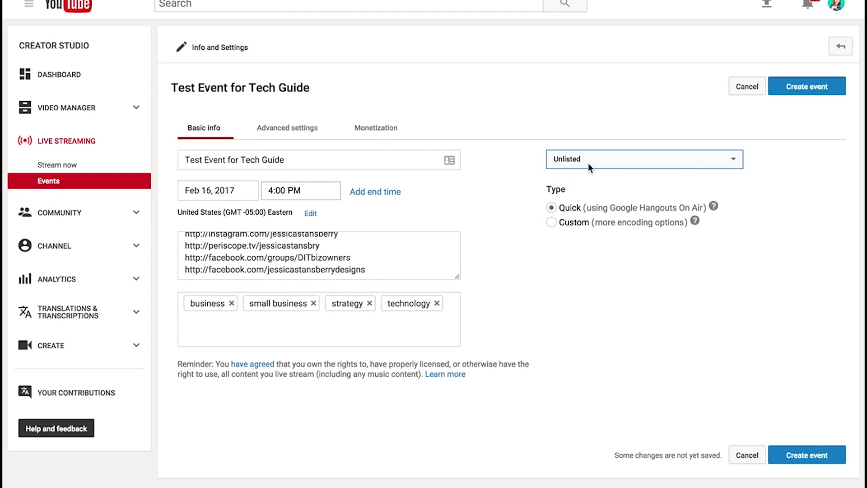
pyautogui.click(588, 166)
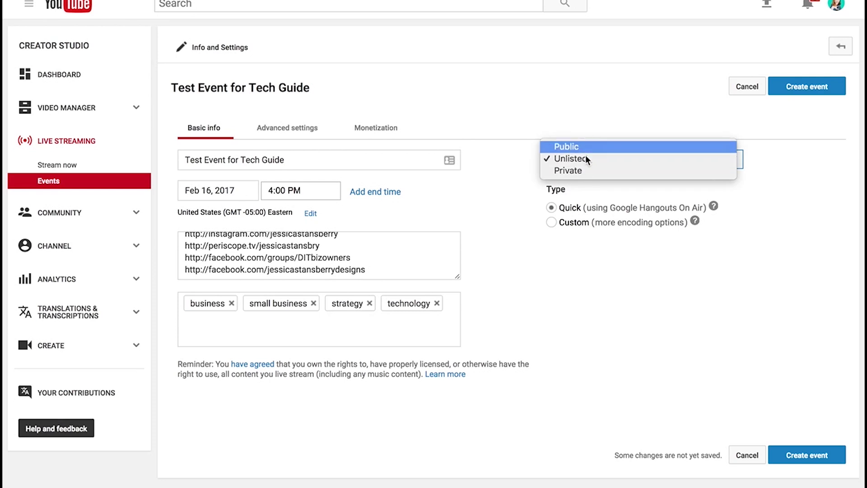
pyautogui.click(581, 146)
pyautogui.click(608, 166)
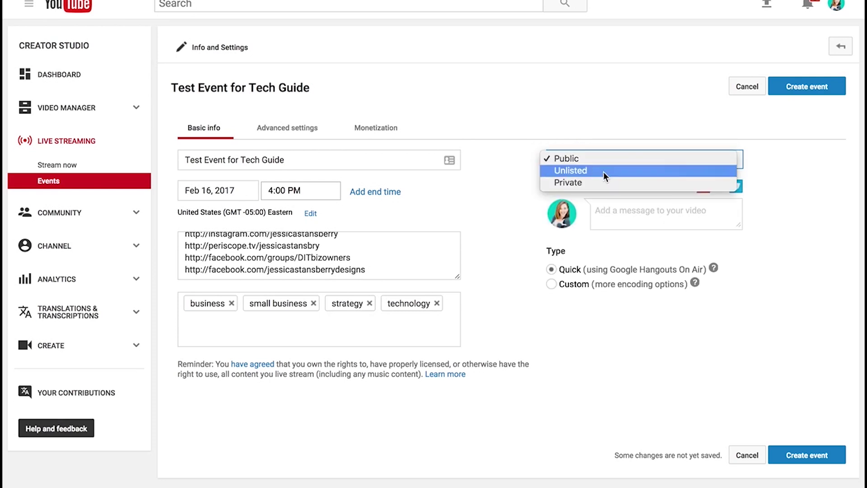
pyautogui.click(605, 171)
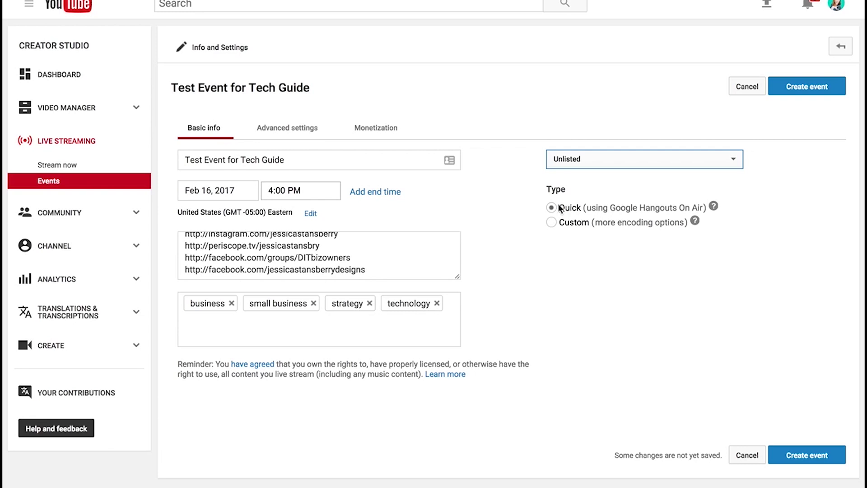
pyautogui.click(796, 93)
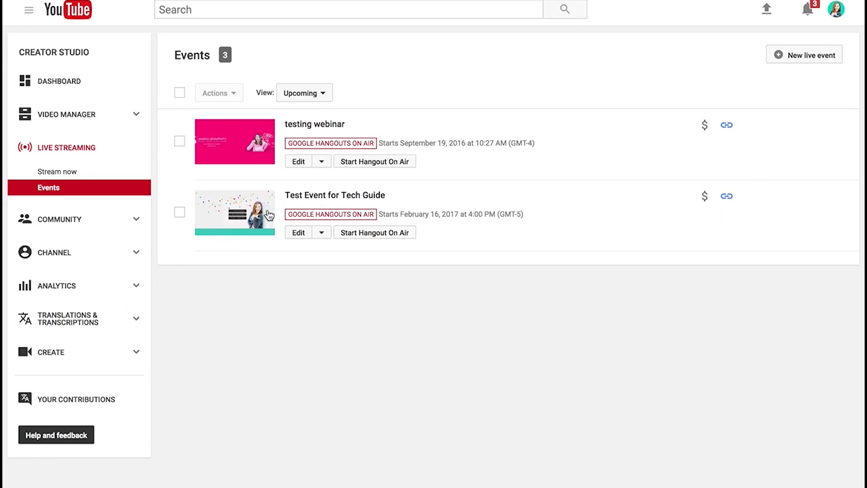
# Step: Open the 'Test Event for Tech Guide' watch page from the Events list
pyautogui.moveTo(419, 214); pyautogui.dragTo(458, 212)
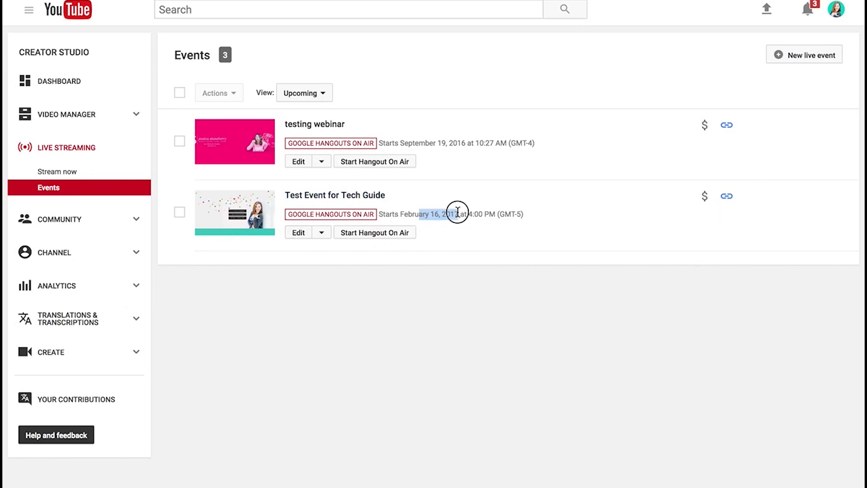
pyautogui.click(470, 232)
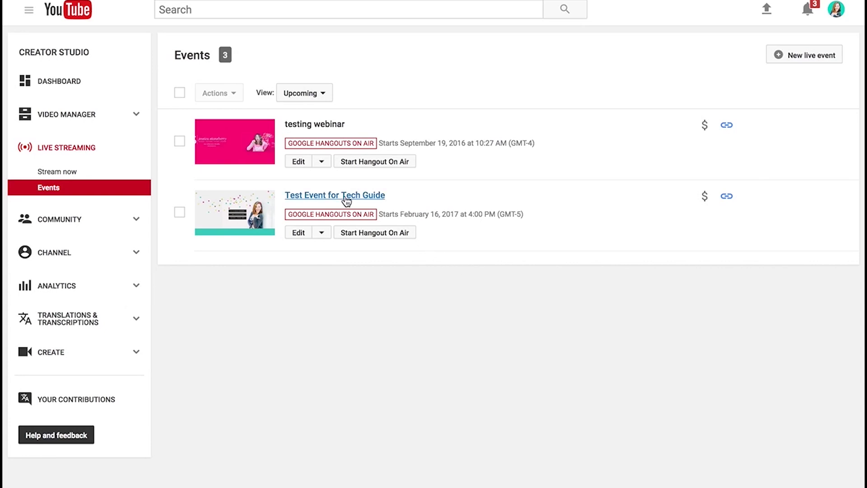
pyautogui.click(371, 196)
pyautogui.scroll(-3, 244, 407)
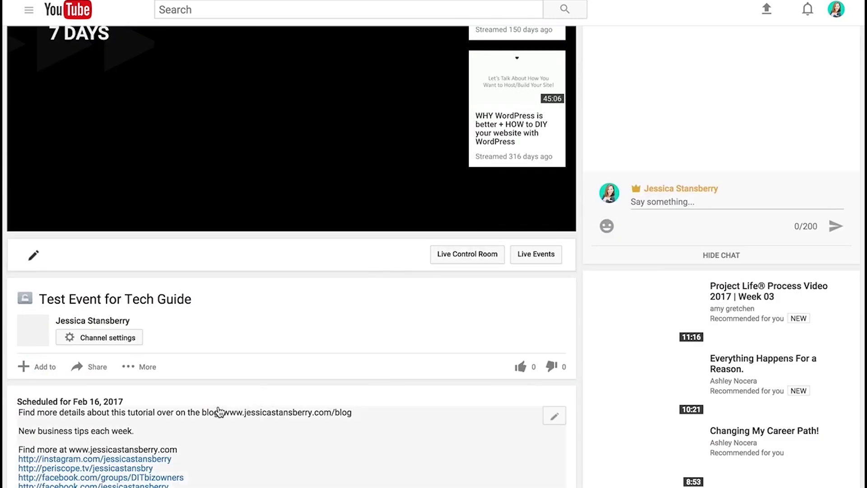
pyautogui.scroll(2, 243, 406)
# Step: Bring up the event's Share embed iframe code
pyautogui.click(108, 378)
pyautogui.click(305, 402)
pyautogui.scroll(-4, 343, 411)
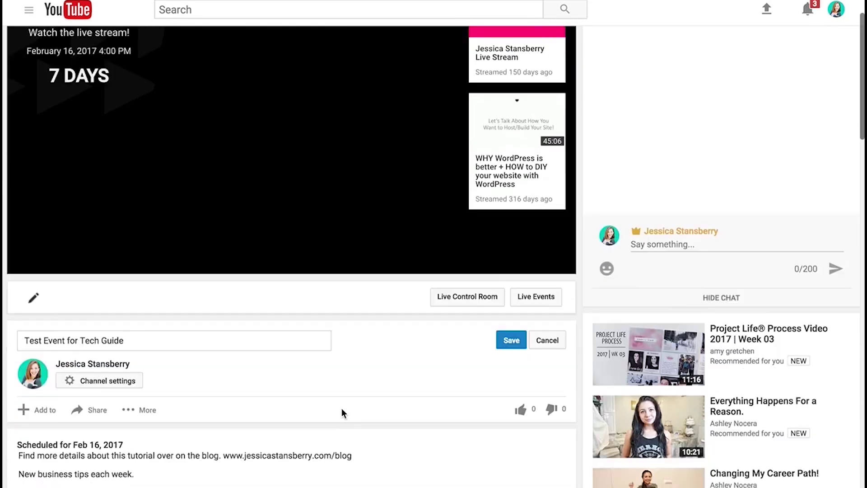
pyautogui.click(89, 281)
pyautogui.click(84, 318)
pyautogui.hotkey('ctrl', 'c')
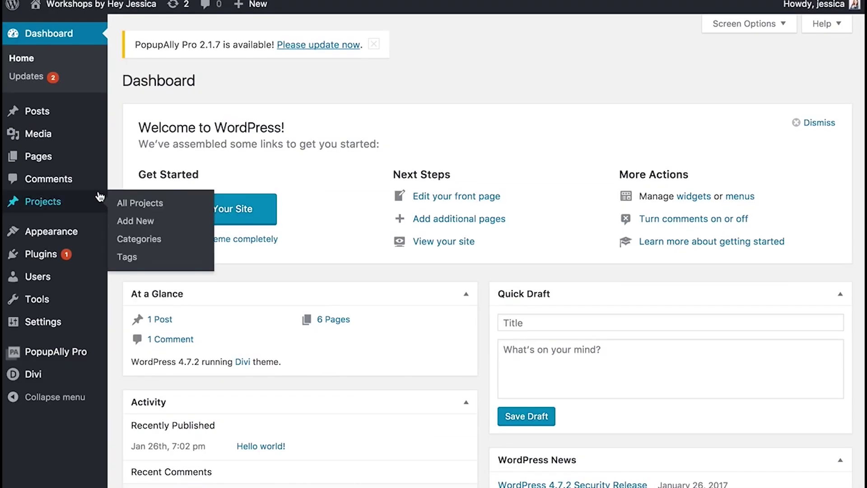
# Step: Create a new WordPress page titled 'Test Page Tech Guide'
pyautogui.moveTo(62, 166)
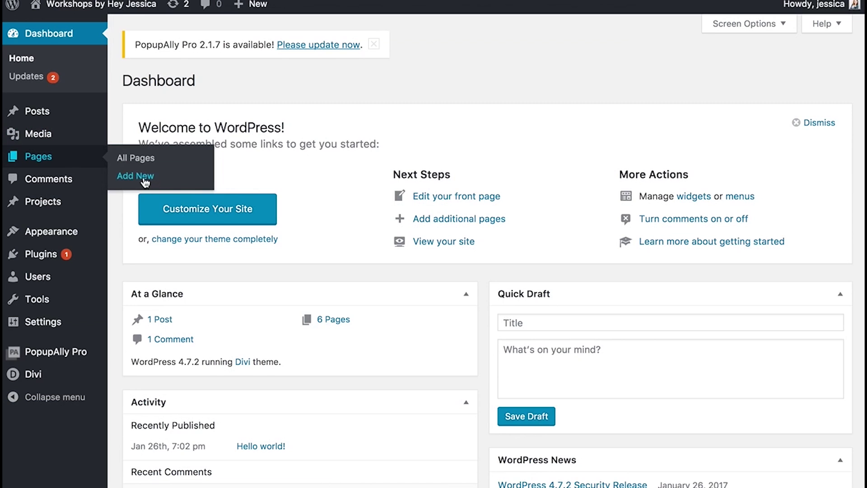
pyautogui.click(145, 180)
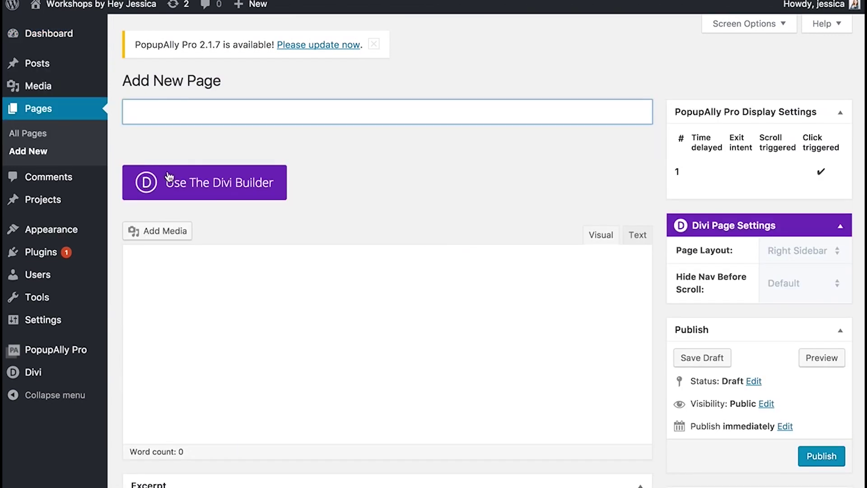
pyautogui.write('Test ')
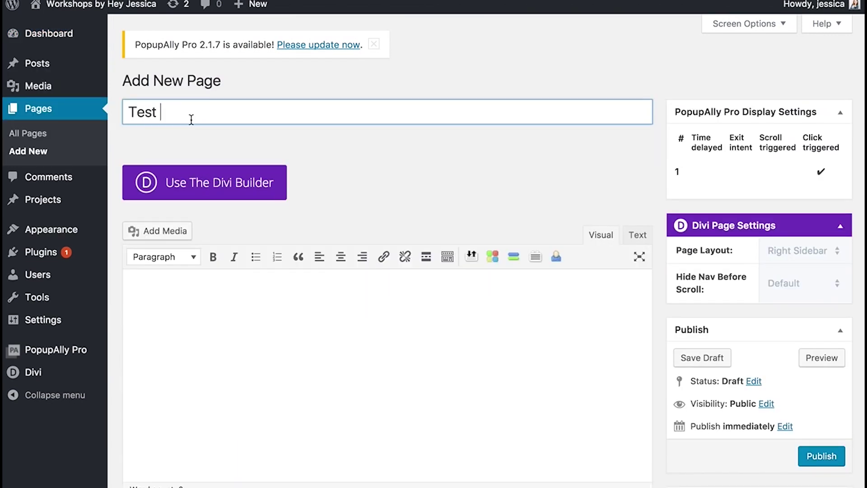
pyautogui.write('Page Tech Guide')
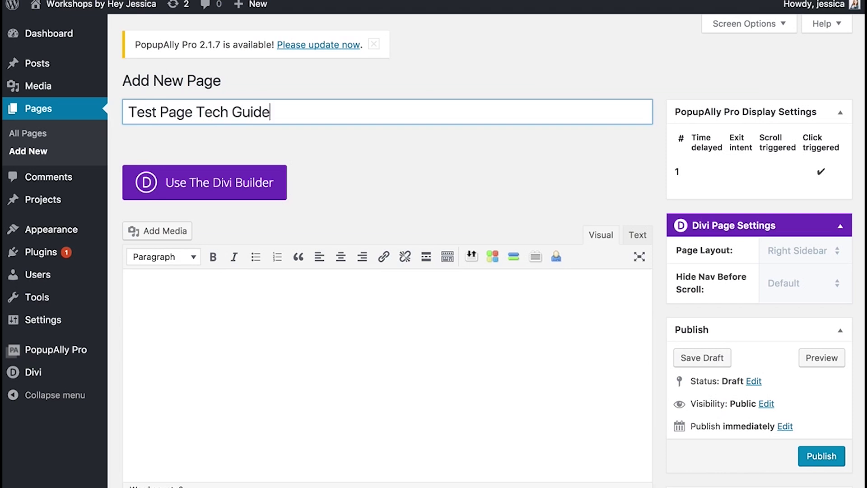
# Step: Assign the page the Blank Page template
pyautogui.scroll(-5, 677, 397)
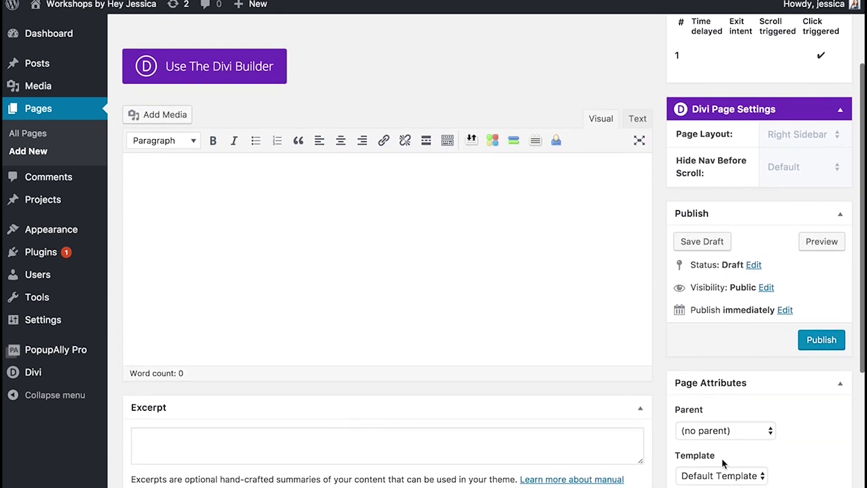
pyautogui.click(721, 475)
pyautogui.click(713, 483)
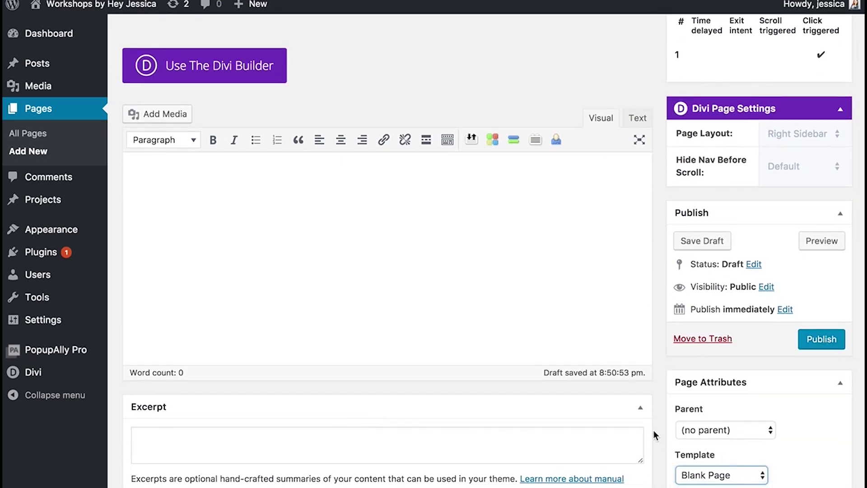
pyautogui.scroll(-5, 654, 430)
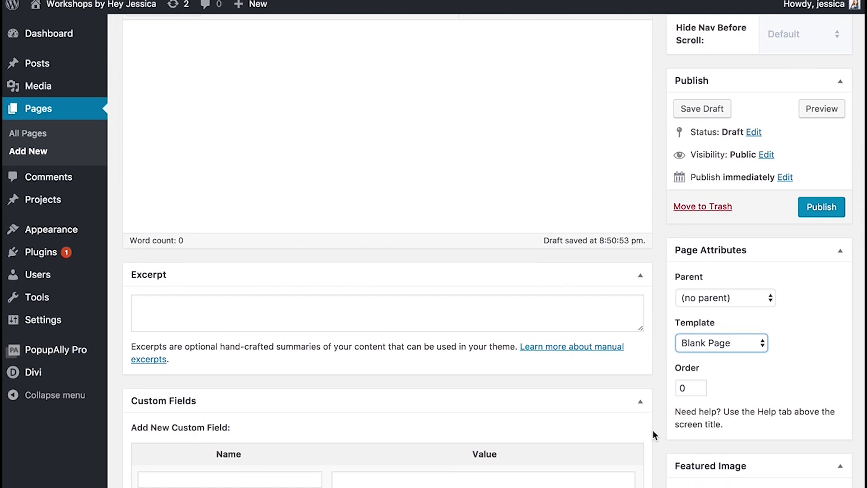
pyautogui.scroll(4, 652, 430)
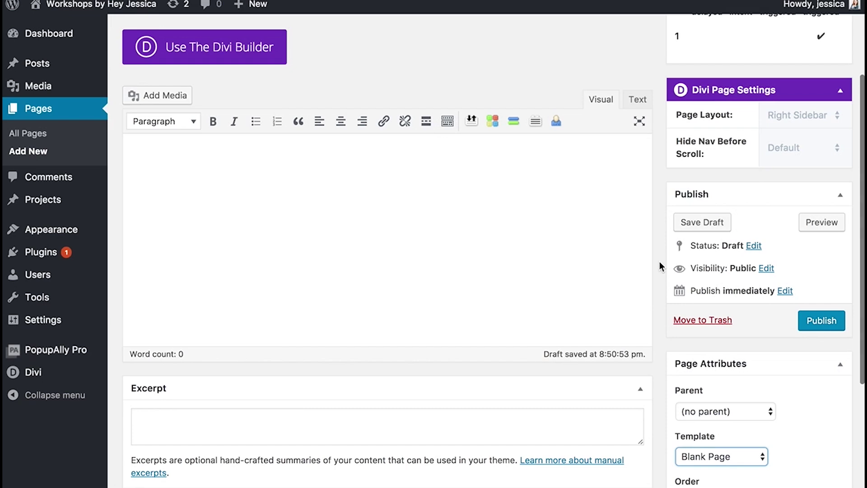
pyautogui.scroll(-1, 659, 265)
pyautogui.scroll(4, 659, 265)
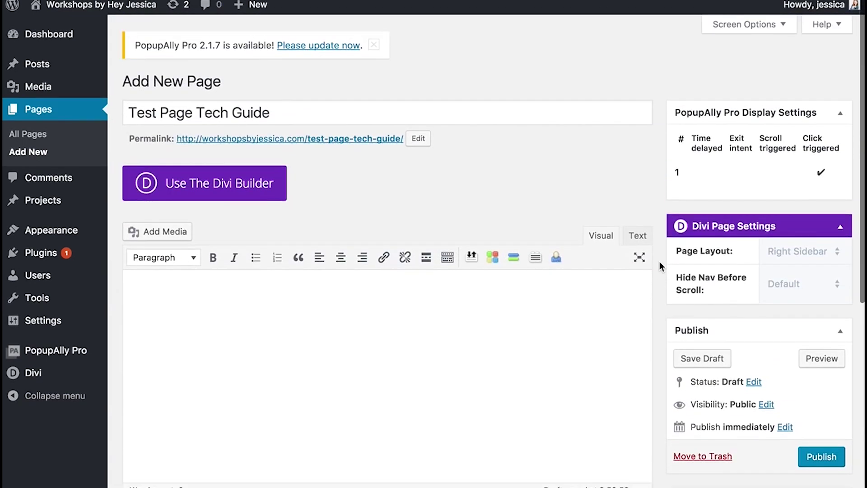
# Step: Load the saved 'live webinar template' Divi layout and delete the empty starter section
pyautogui.click(197, 189)
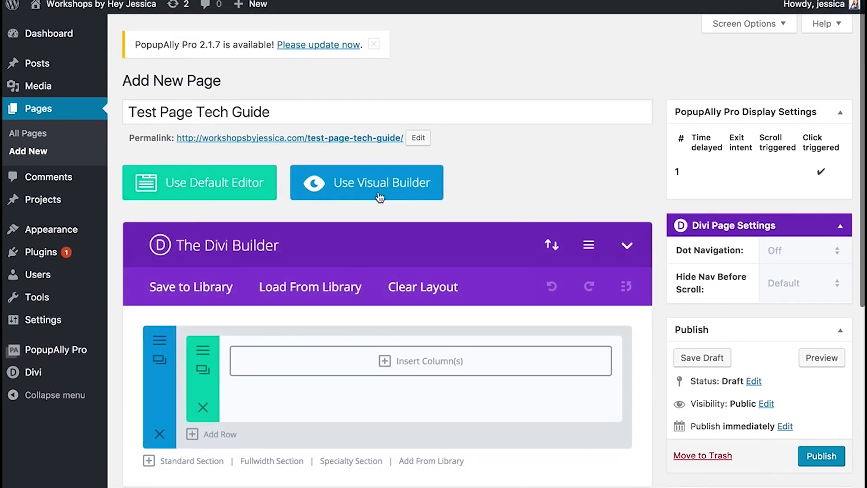
pyautogui.scroll(-2, 407, 370)
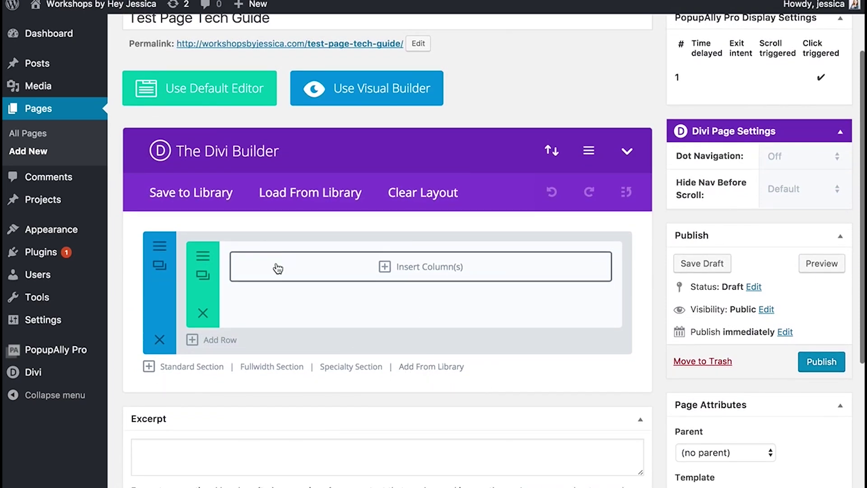
pyautogui.click(437, 367)
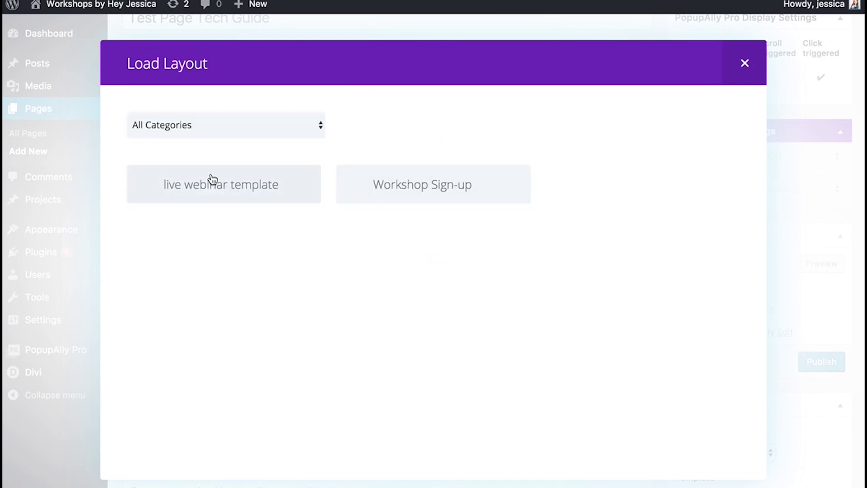
pyautogui.click(212, 180)
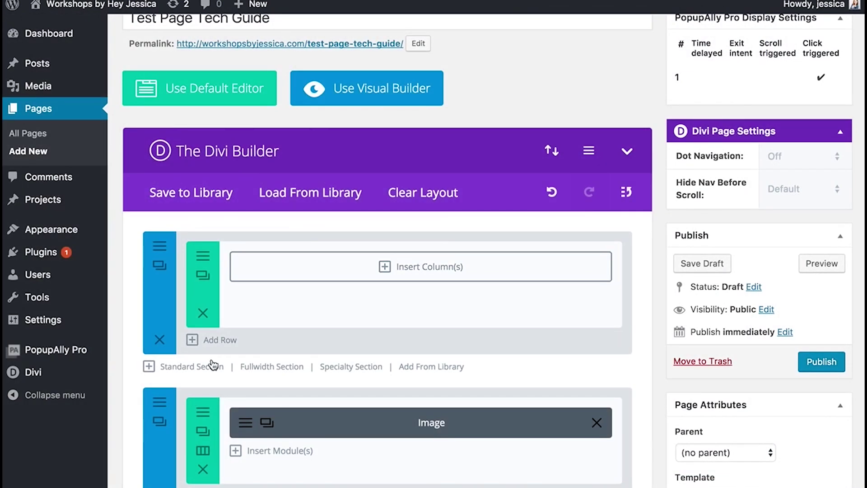
pyautogui.click(159, 339)
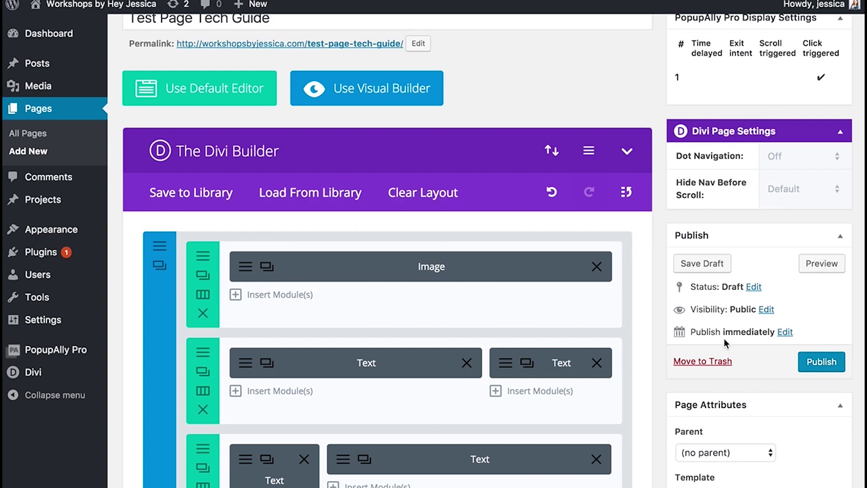
pyautogui.scroll(-2, 828, 348)
pyautogui.scroll(3, 813, 250)
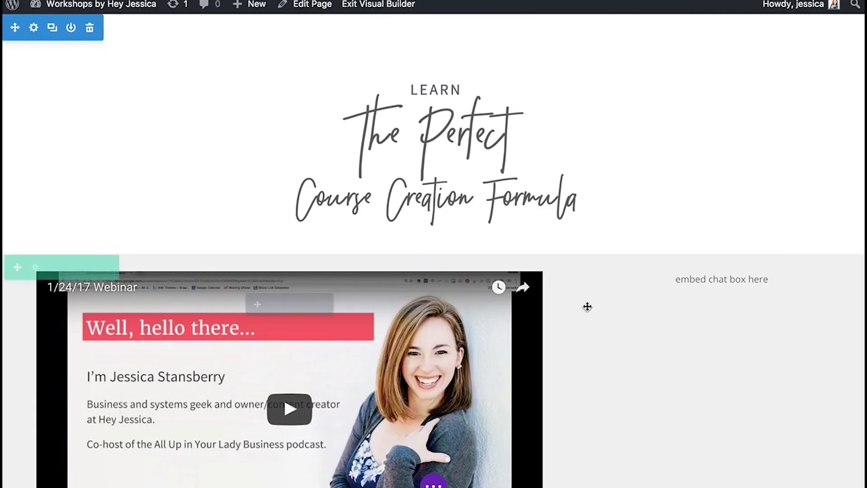
# Step: Replace the video module's old iframe with the Test Event for Tech Guide embed and save
pyautogui.scroll(-5, 587, 307)
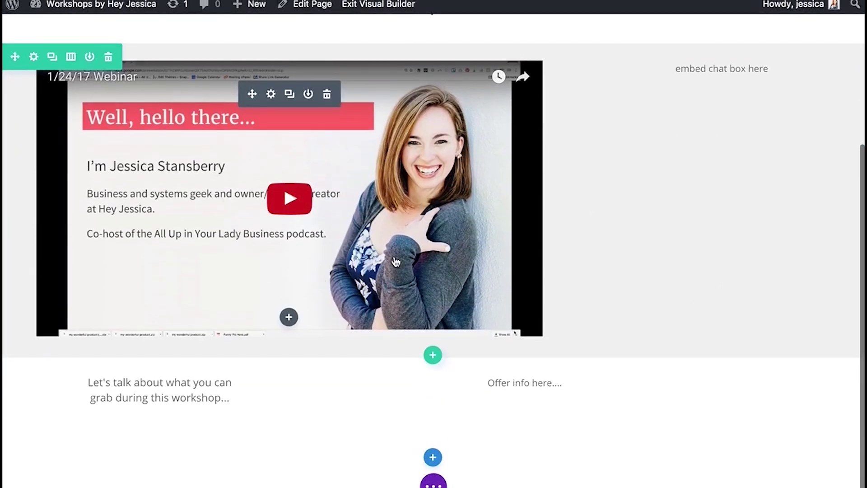
pyautogui.scroll(4, 396, 262)
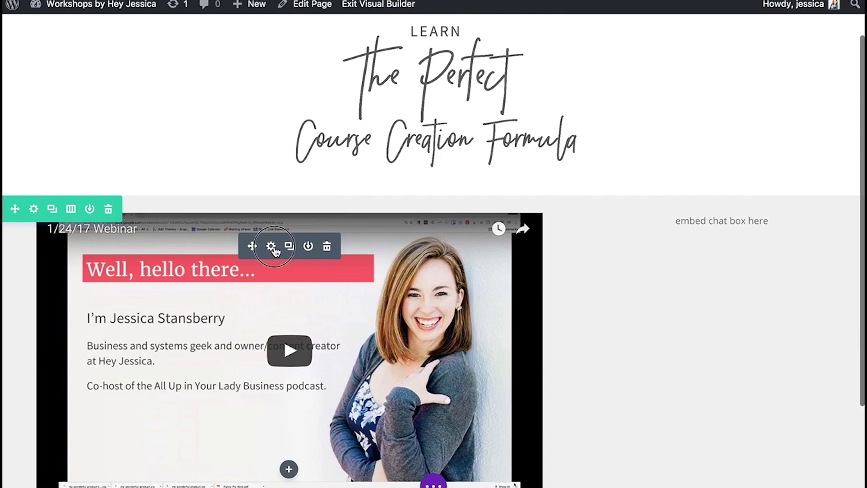
pyautogui.click(271, 246)
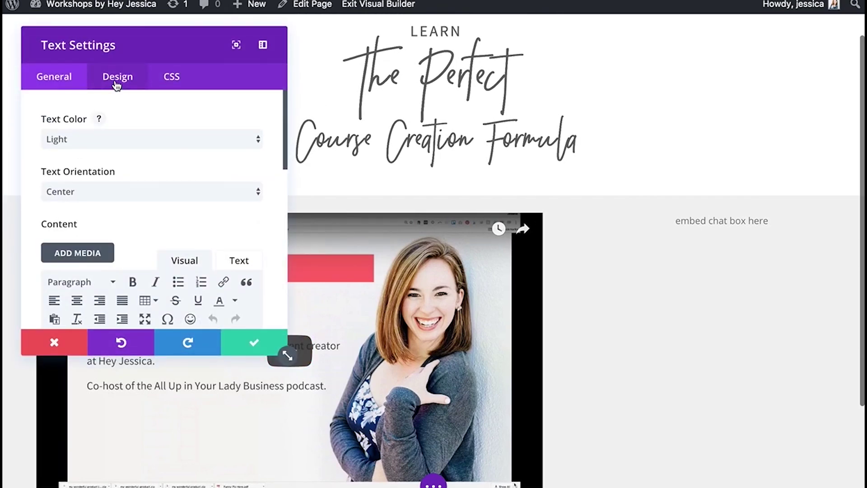
pyautogui.scroll(-5, 154, 129)
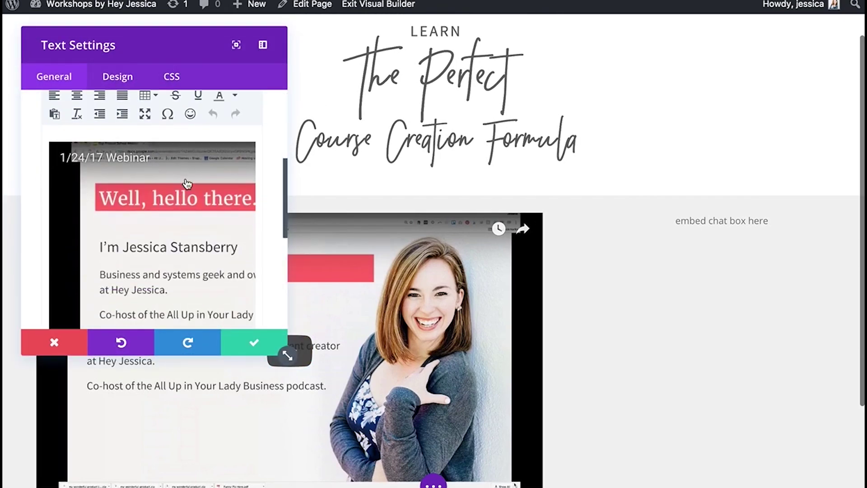
pyautogui.scroll(1, 241, 147)
pyautogui.click(239, 95)
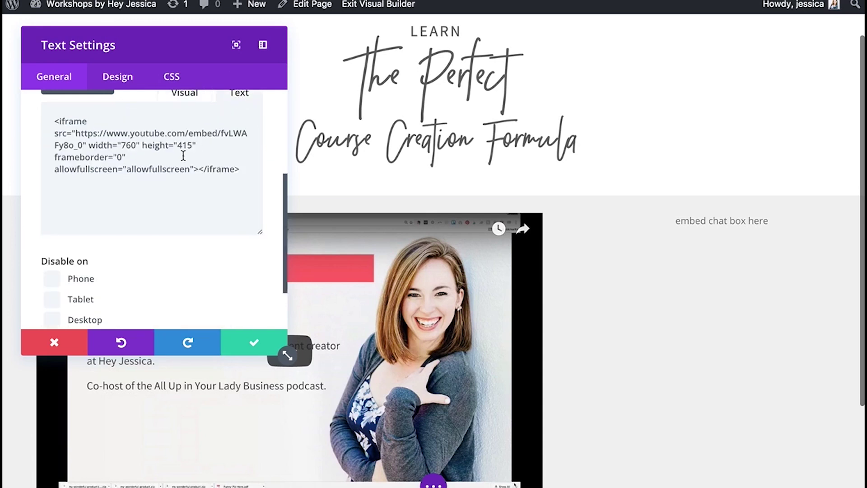
pyautogui.hotkey('ctrl', 'a')
pyautogui.hotkey('ctrl', 'v')
pyautogui.scroll(1, 193, 147)
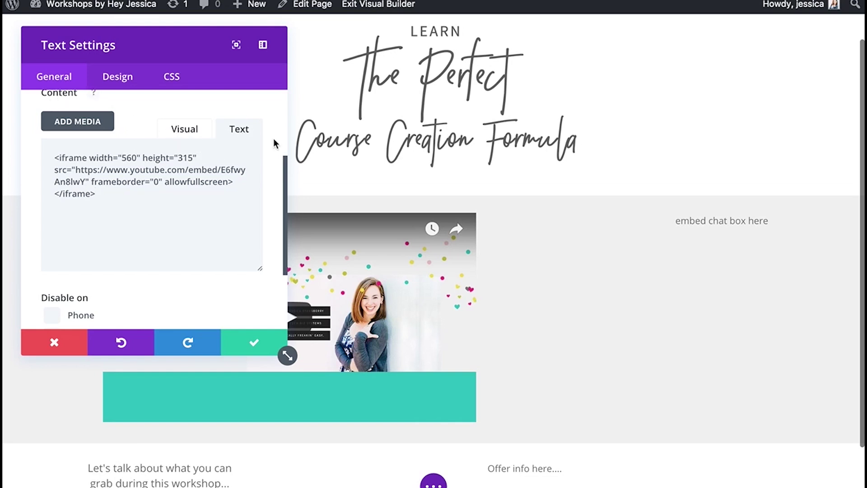
pyautogui.scroll(3, 272, 141)
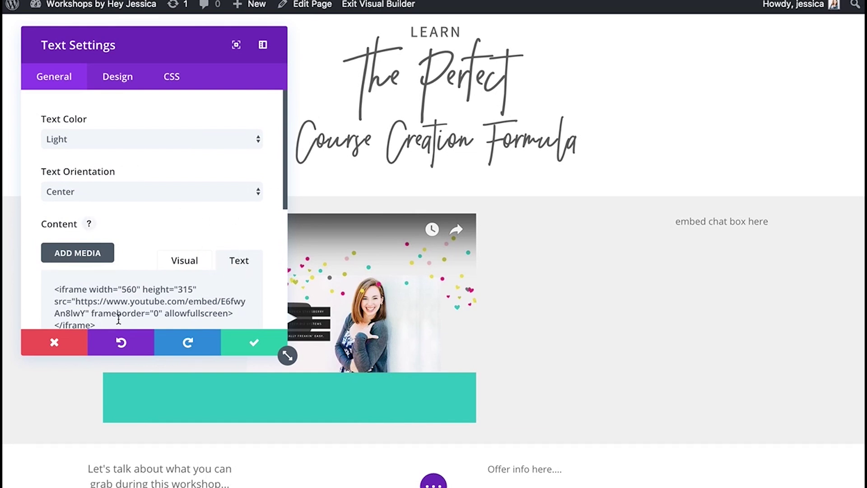
pyautogui.click(253, 342)
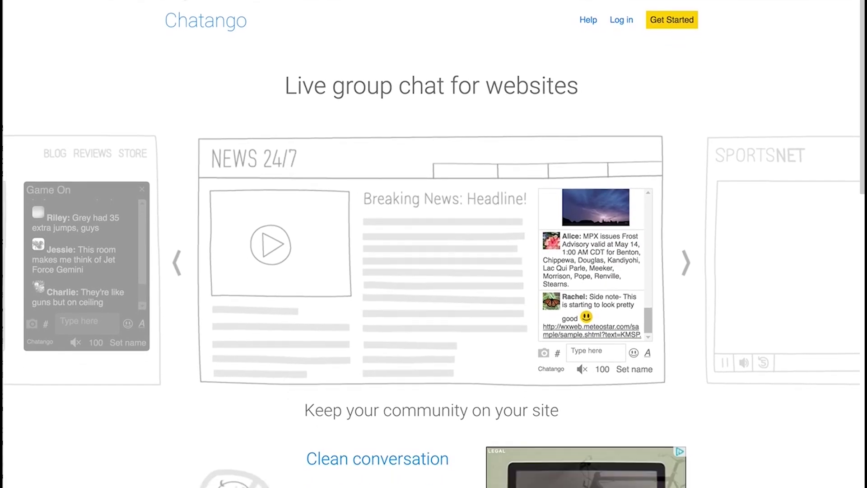
# Step: Log in to Chatango with the account e-mail and password
pyautogui.click(621, 20)
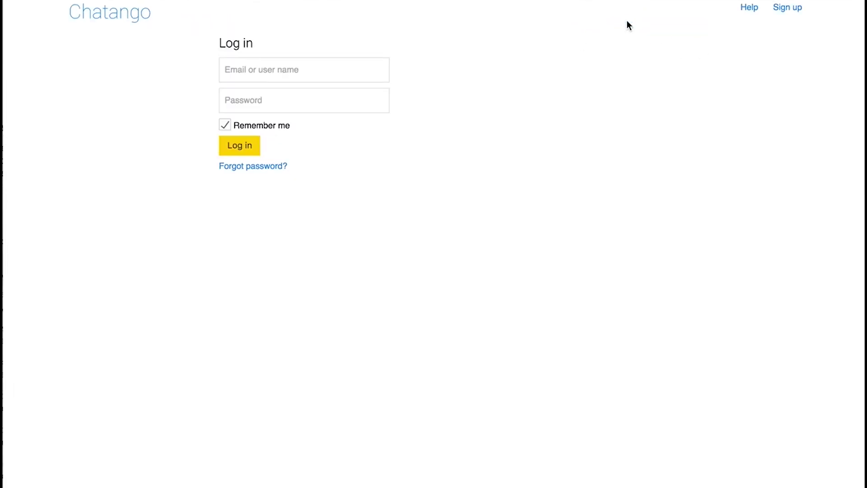
pyautogui.click(318, 69)
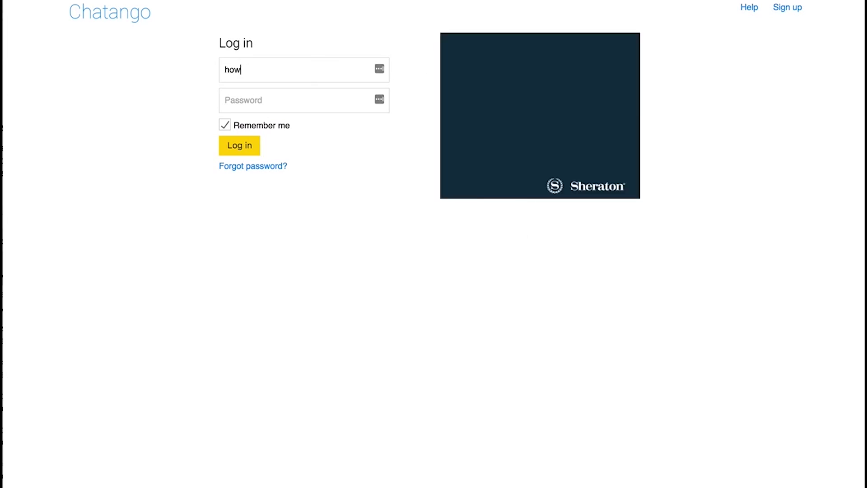
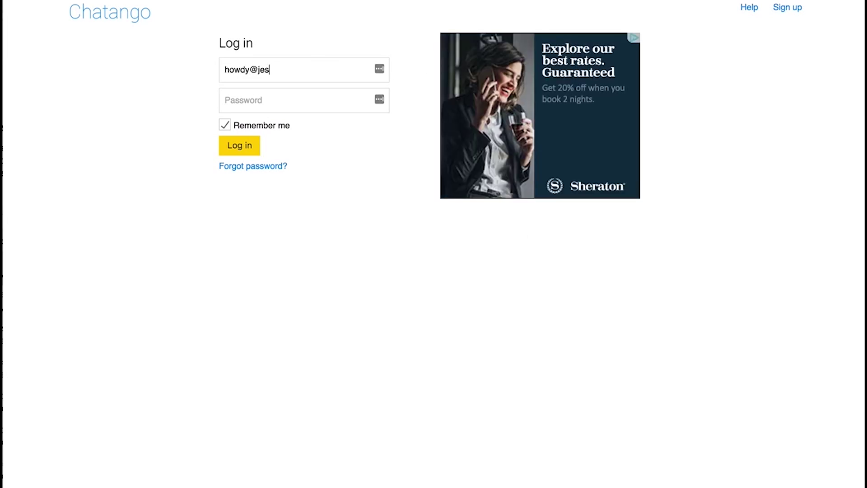
pyautogui.click(303, 100)
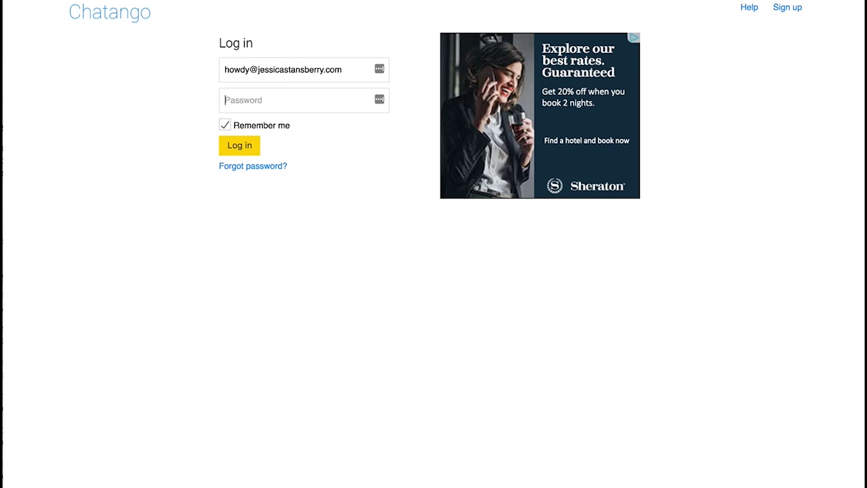
pyautogui.write('•••')
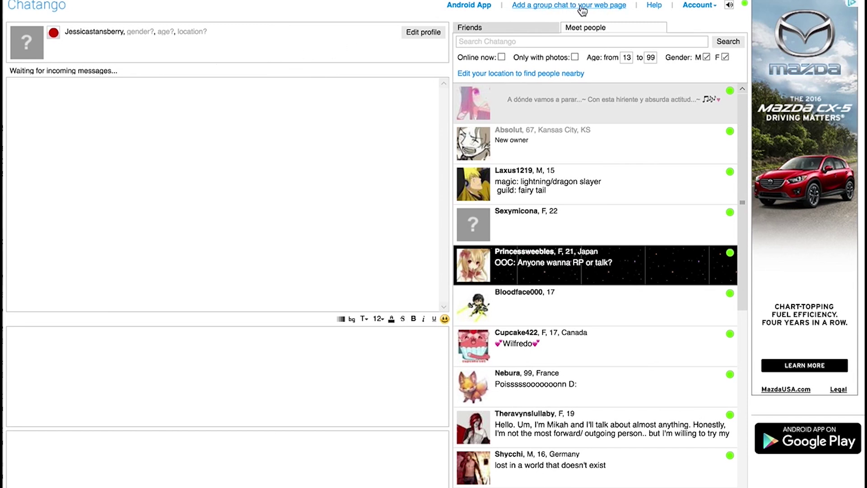
# Step: Start a web-page group chat and set its main colour to grey 606060
pyautogui.click(599, 10)
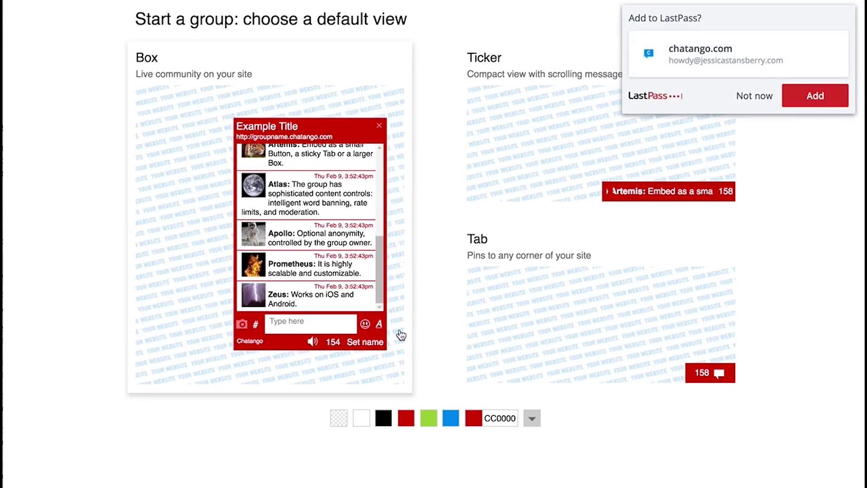
pyautogui.click(500, 418)
pyautogui.write('cc')
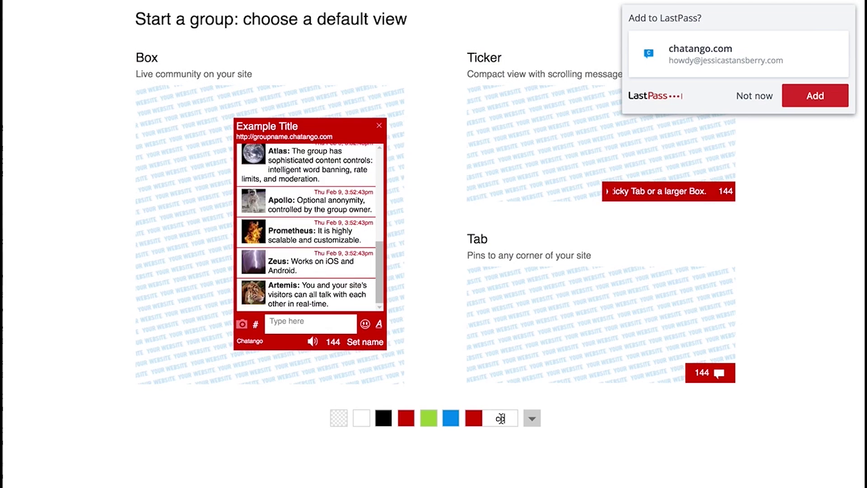
pyautogui.write('3333')
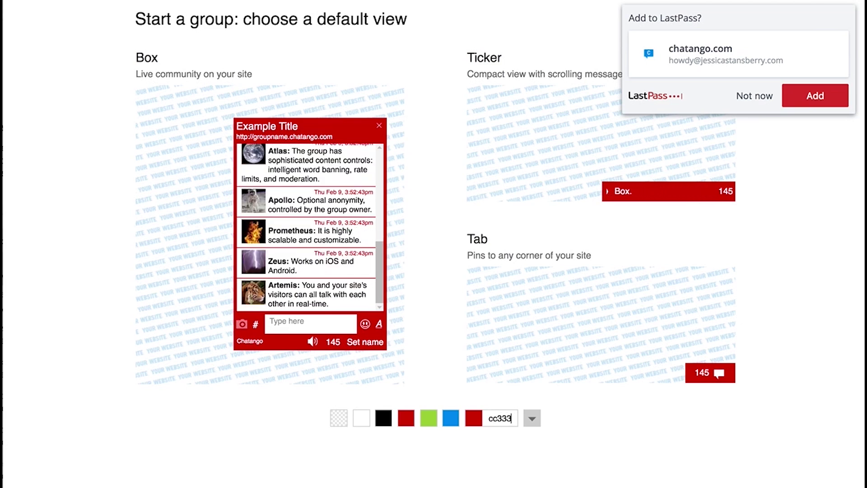
pyautogui.press('BackSpace')
pyautogui.press('BackSpace')
pyautogui.press('BackSpace')
pyautogui.press('BackSpace')
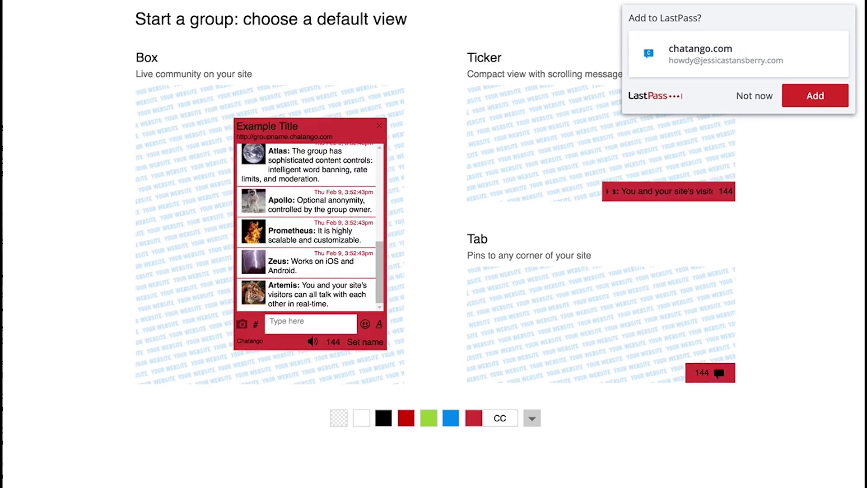
pyautogui.click(532, 418)
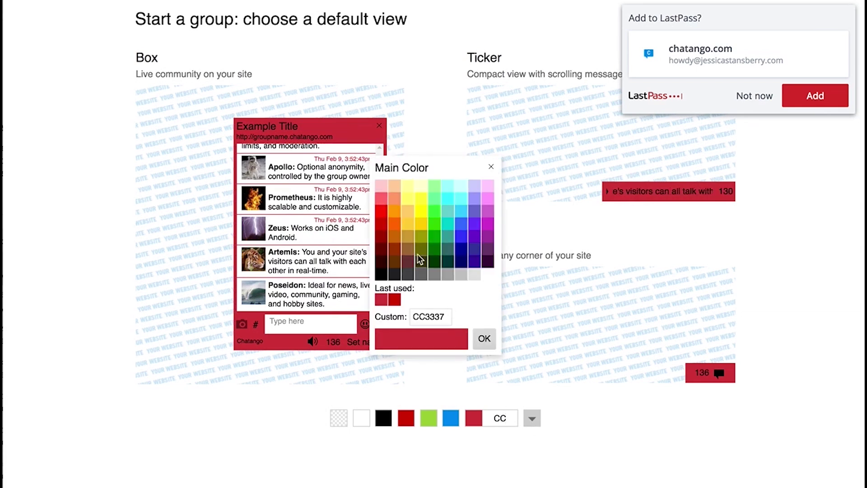
pyautogui.click(419, 276)
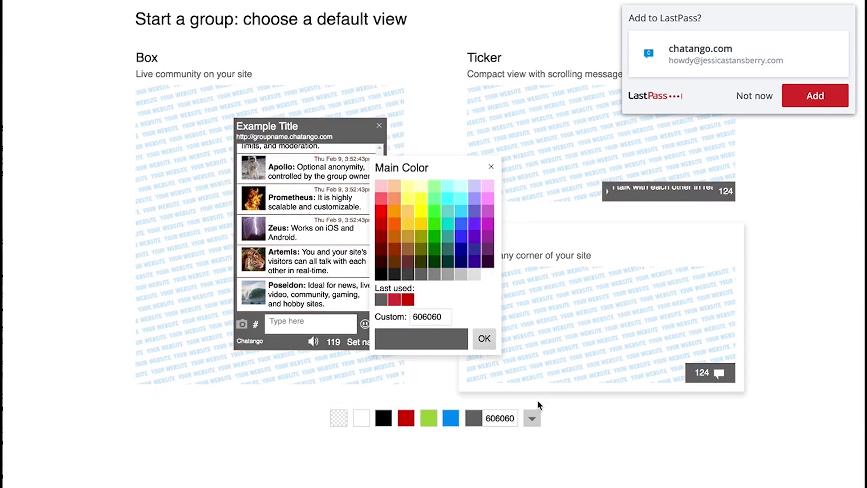
pyautogui.click(491, 166)
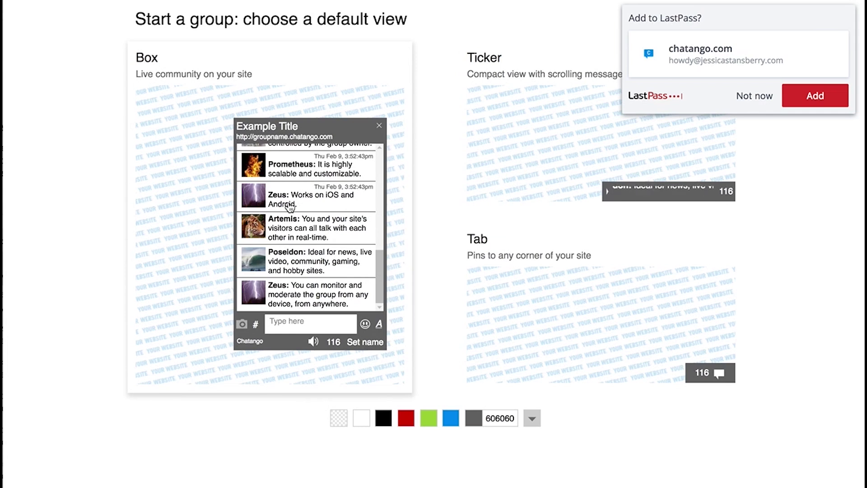
# Step: Dismiss the LastPass save-password prompt and choose the Box view
pyautogui.click(496, 376)
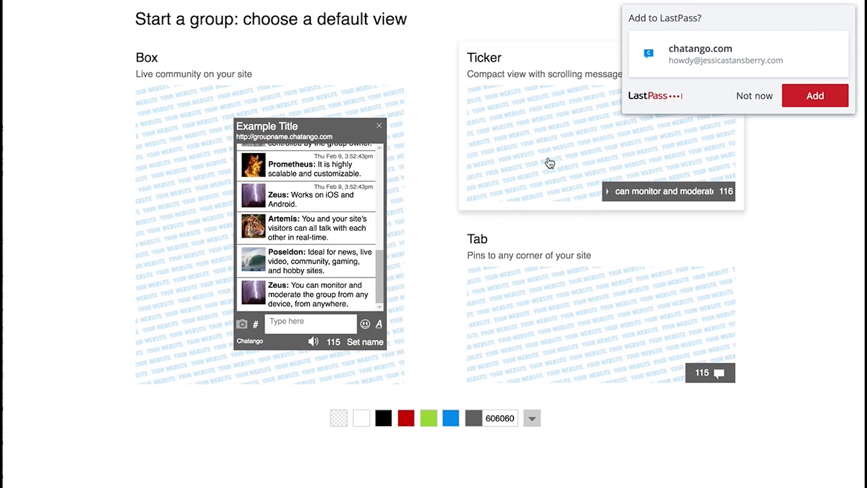
pyautogui.click(753, 97)
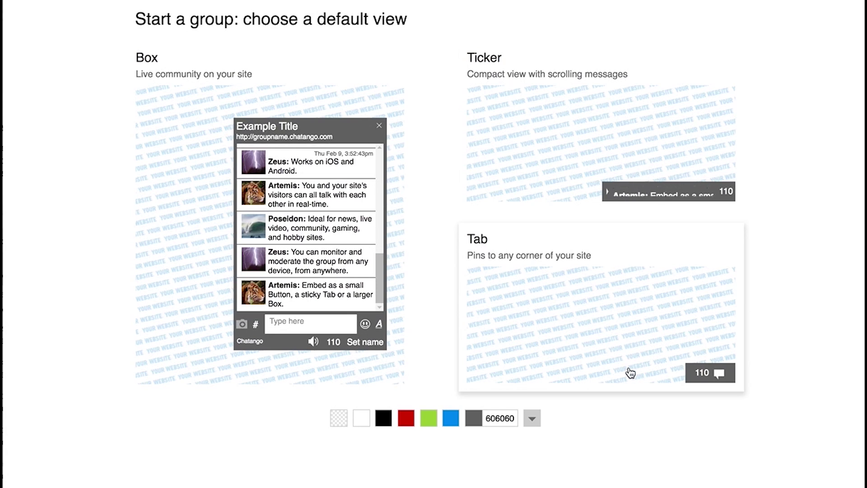
pyautogui.click(196, 128)
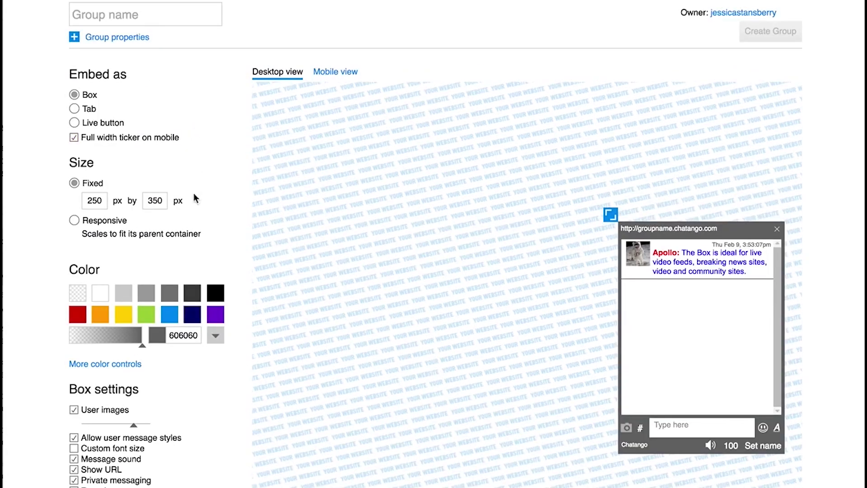
# Step: Make the chat box scale to its container, hide the URL, and rename the group from Test to webinarjhs
pyautogui.click(74, 220)
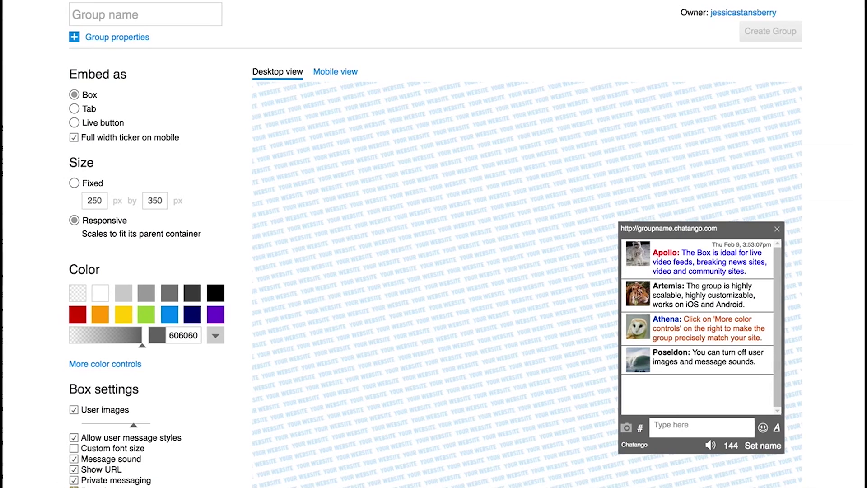
pyautogui.click(74, 470)
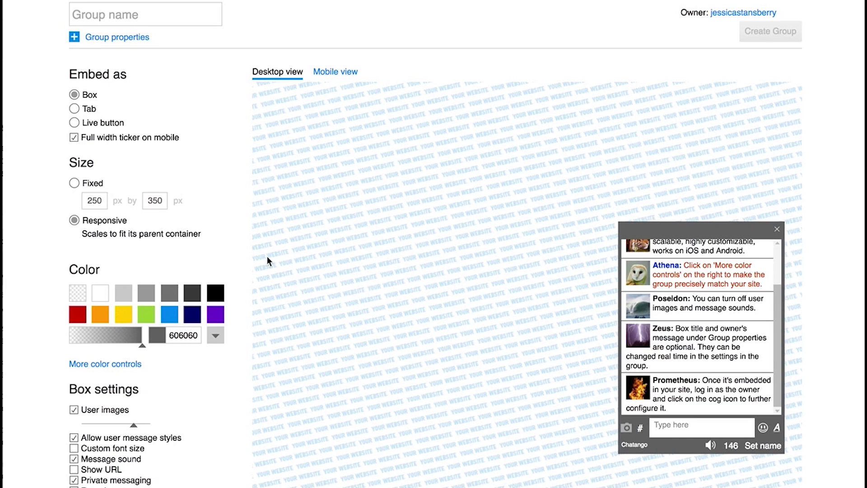
pyautogui.click(128, 19)
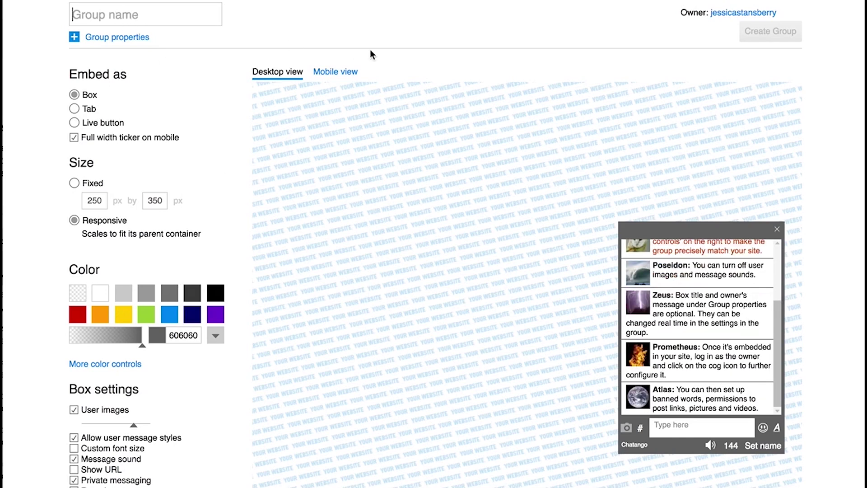
pyautogui.write('Test')
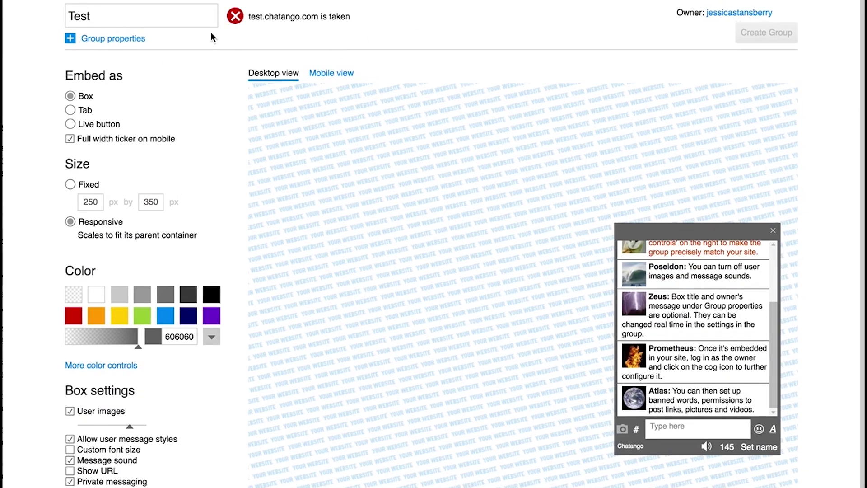
pyautogui.doubleClick(132, 13)
pyautogui.write('web')
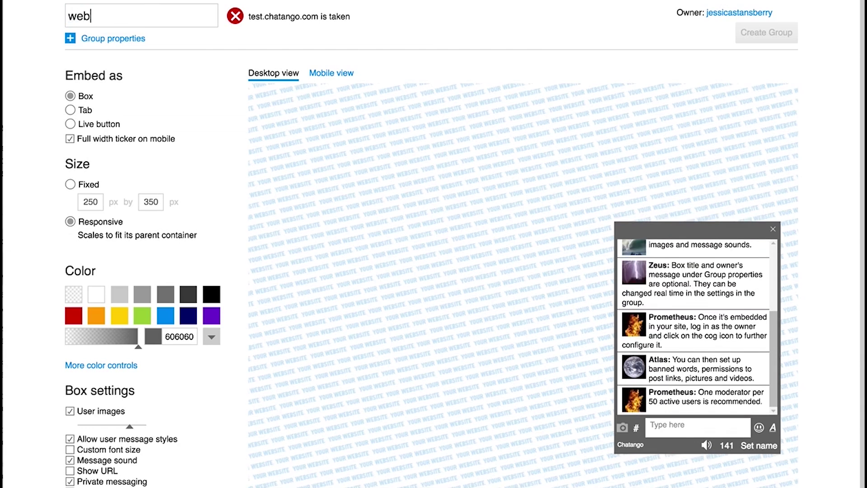
pyautogui.write('inar')
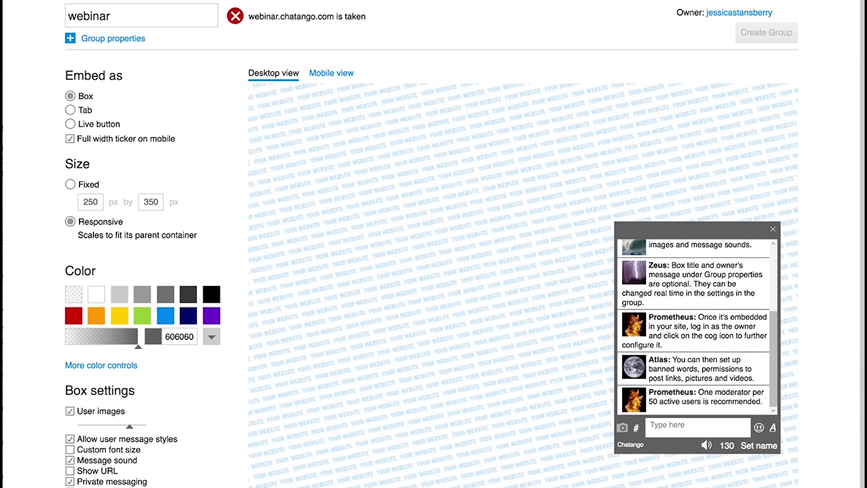
pyautogui.write('jhs')
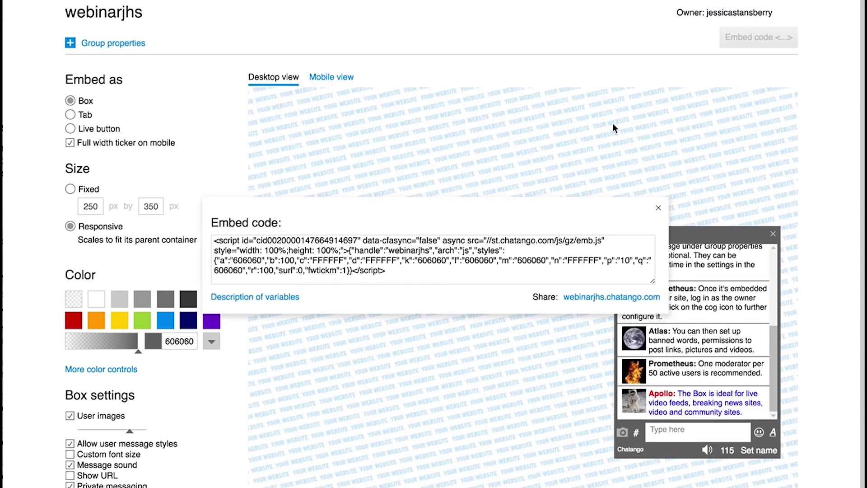
# Step: Replace the text module's placeholder text with the copied Chatango embed code and save the module
pyautogui.click(371, 265)
pyautogui.hotkey('ctrl', 'c')
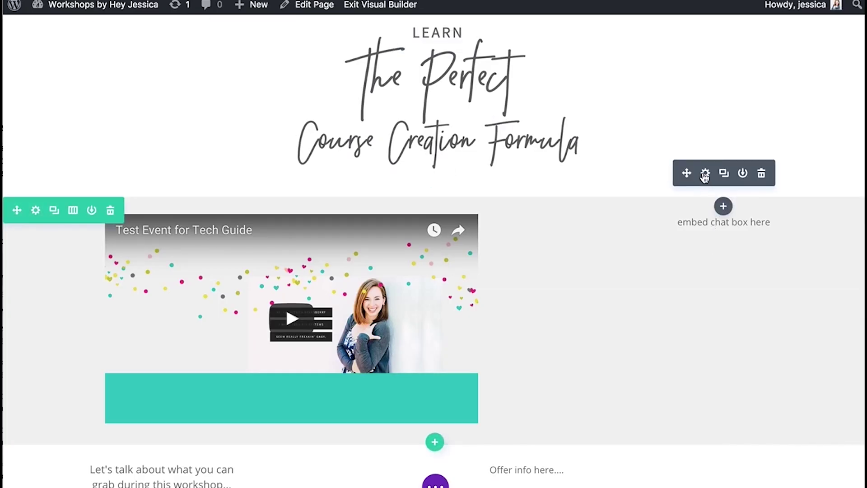
pyautogui.click(706, 173)
pyautogui.scroll(-1, 210, 244)
pyautogui.scroll(-3, 211, 244)
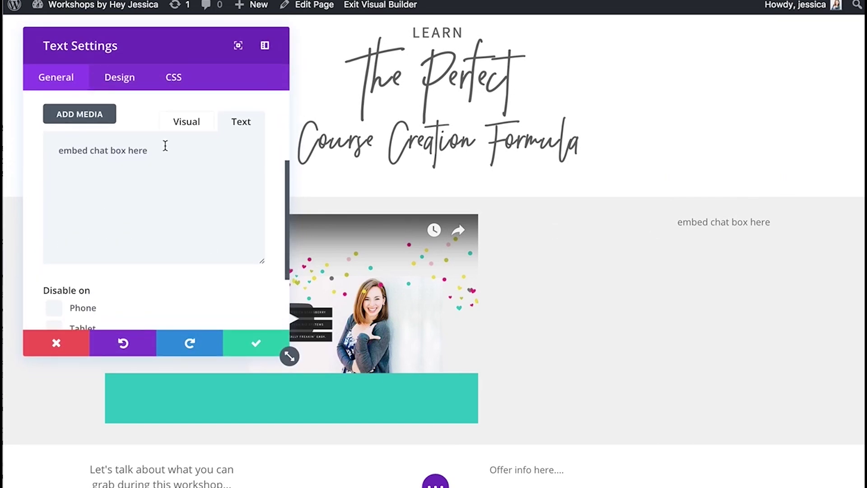
pyautogui.hotkey('ctrl', 'a')
pyautogui.hotkey('ctrl', 'v')
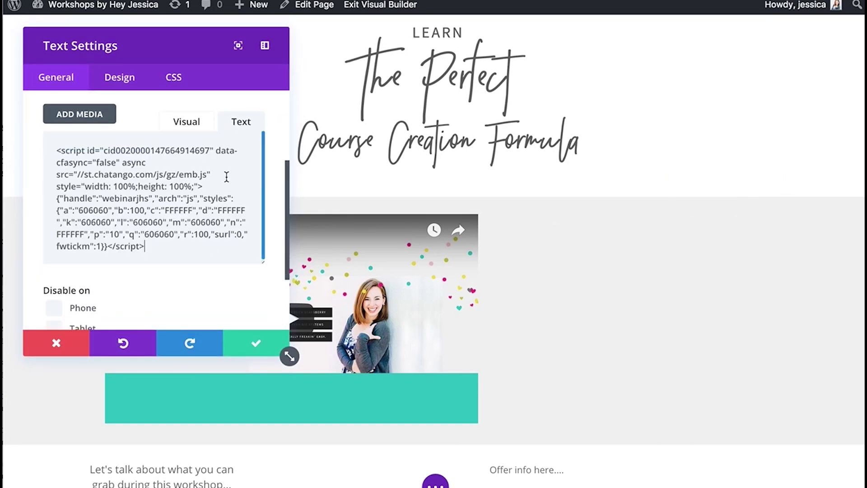
pyautogui.click(248, 348)
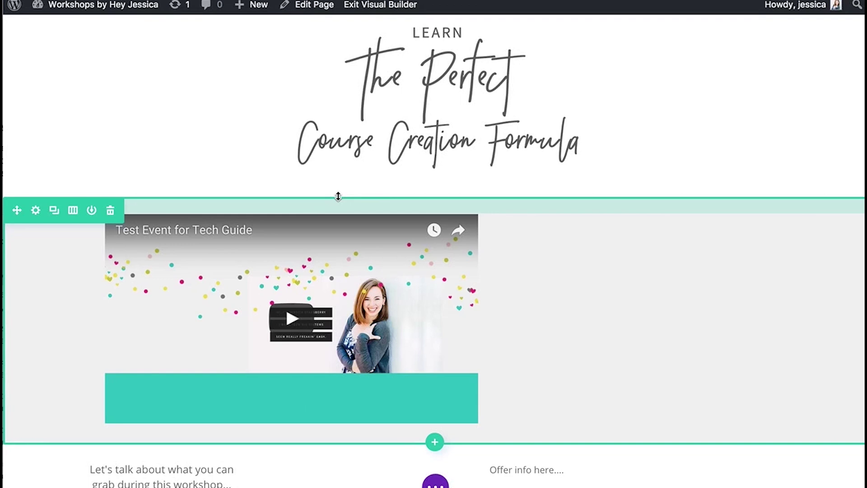
# Step: Publish Test Page Tech Guide from the Divi Builder page bar
pyautogui.moveTo(435, 163)
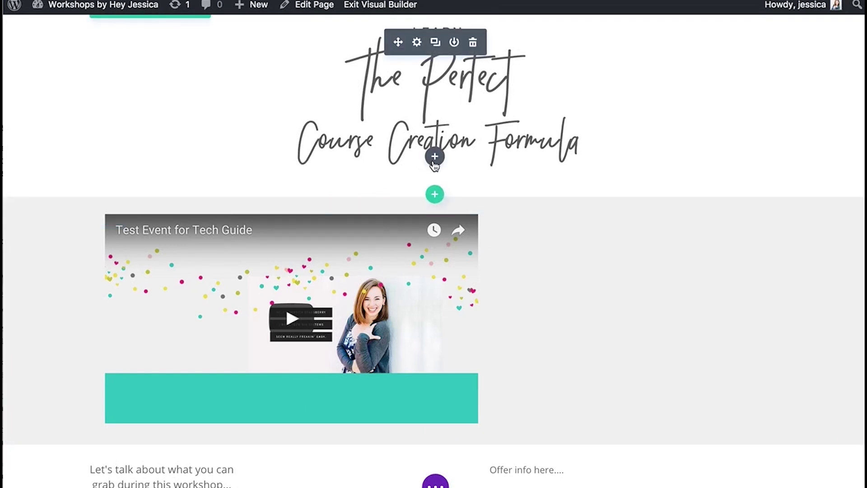
pyautogui.scroll(-2, 337, 212)
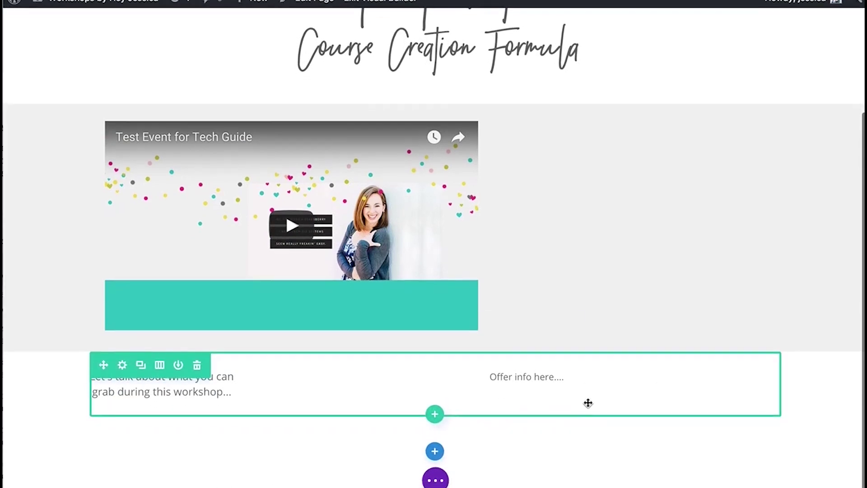
pyautogui.scroll(4, 587, 403)
pyautogui.scroll(-1, 588, 403)
pyautogui.click(435, 483)
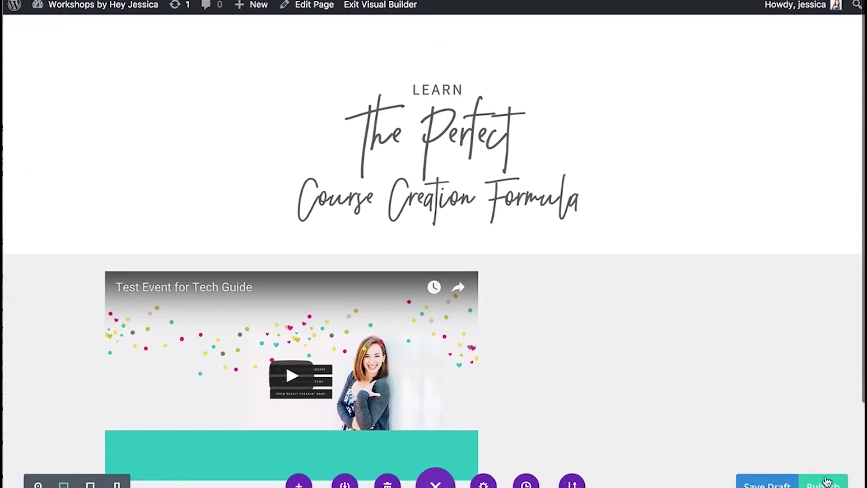
pyautogui.click(819, 484)
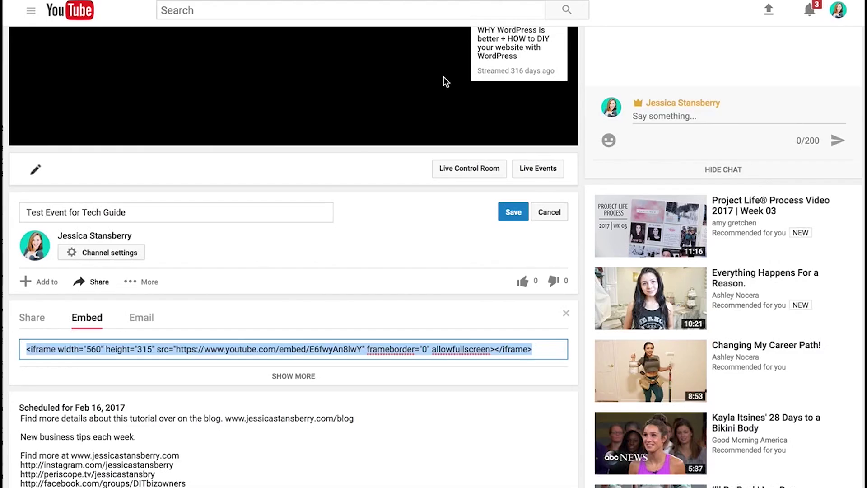
pyautogui.scroll(5, 444, 76)
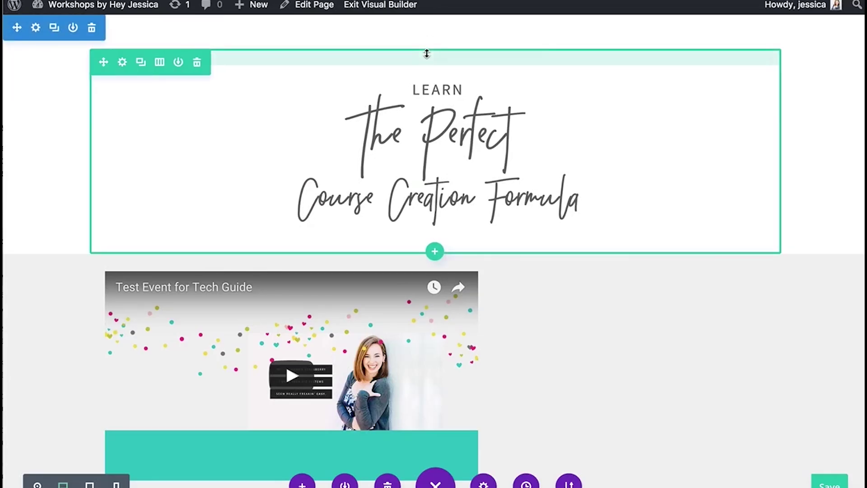
# Step: Leave the Visual Builder, check the live video and chat box, and select the page's web address
pyautogui.click(396, 6)
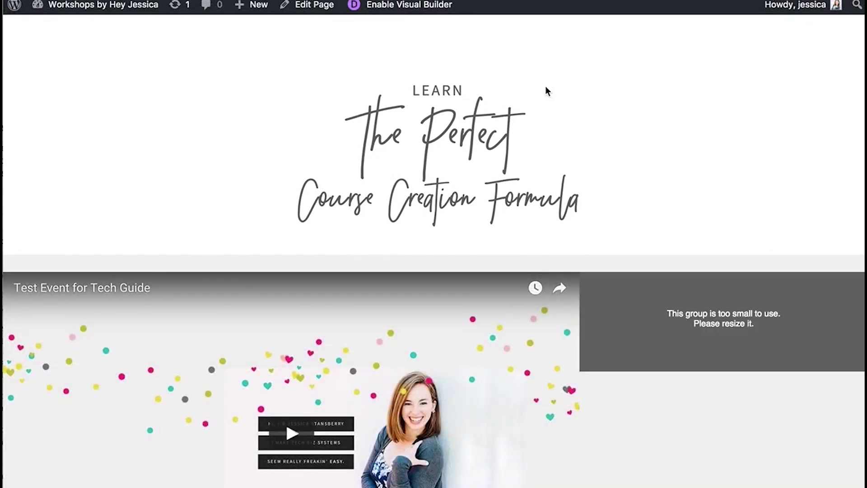
pyautogui.scroll(-3, 704, 344)
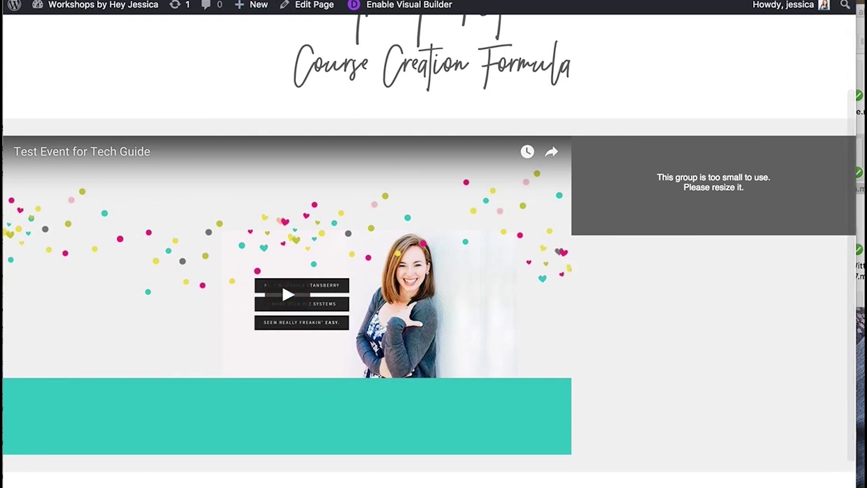
pyautogui.moveTo(242, 1)
pyautogui.click(266, 12)
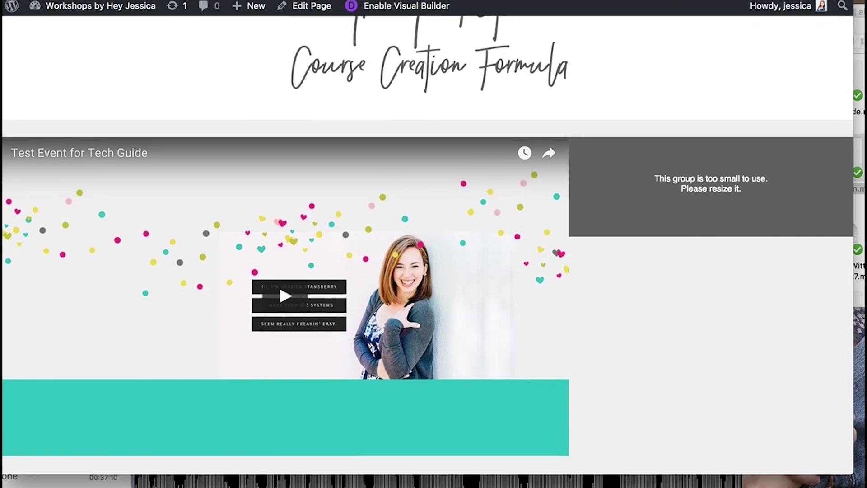
pyautogui.press('super+l')
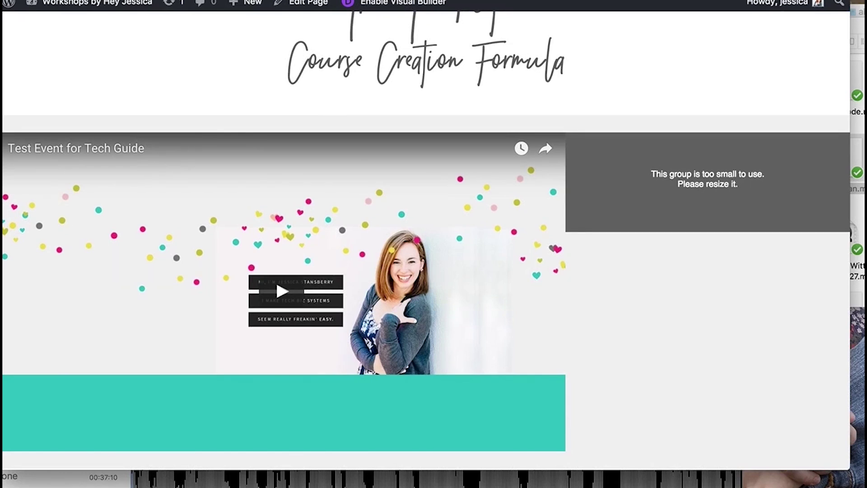
# Step: Load the course-workshop page and test its save-your-seat sign-up popup, then close it
pyautogui.write('course-workshop')
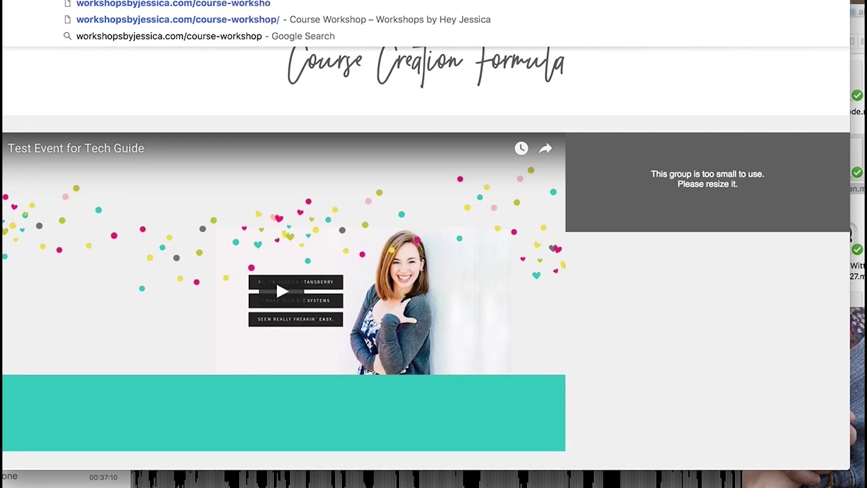
pyautogui.press('Return')
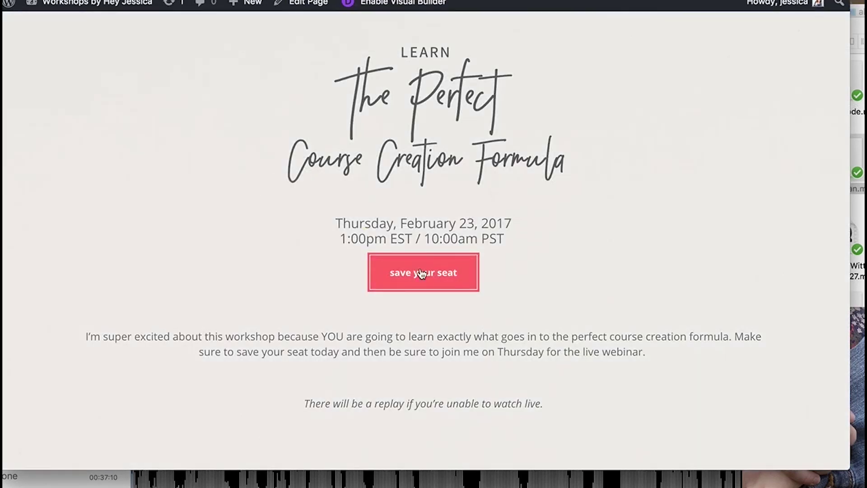
pyautogui.click(424, 286)
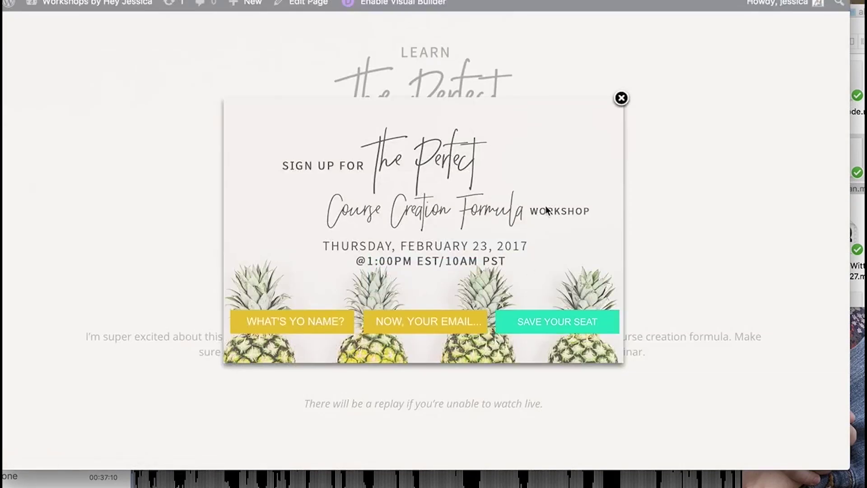
pyautogui.click(621, 98)
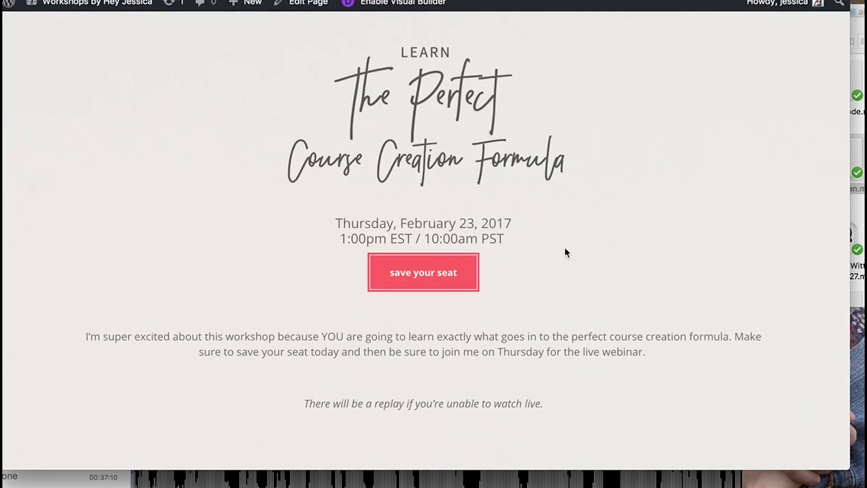
pyautogui.scroll(-8, 564, 248)
pyautogui.scroll(8, 564, 248)
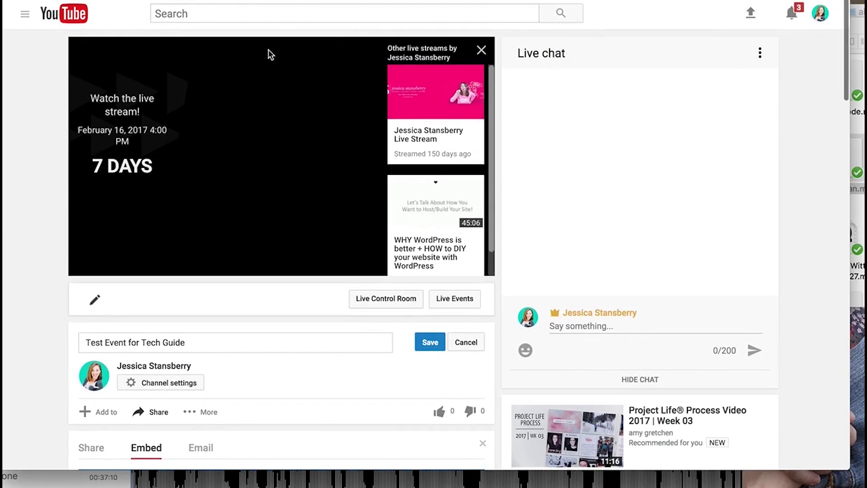
# Step: Go through My channel and Video Manager to the Live Streaming Events list
pyautogui.click(26, 16)
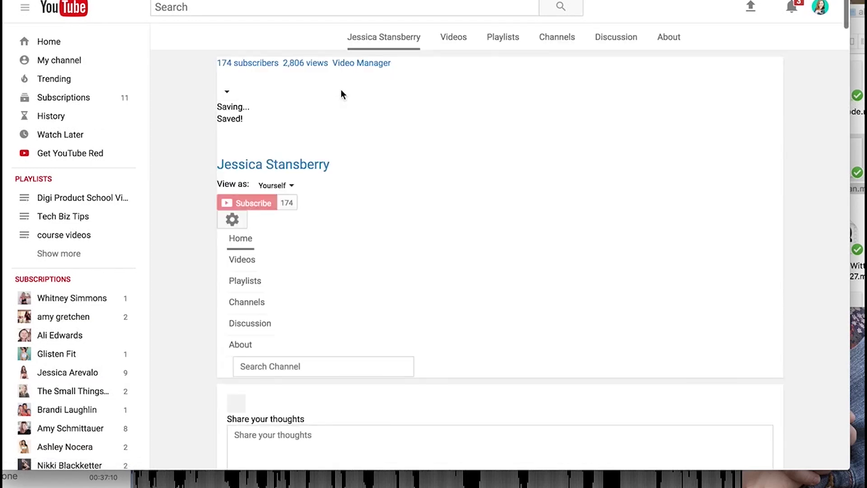
pyautogui.click(415, 38)
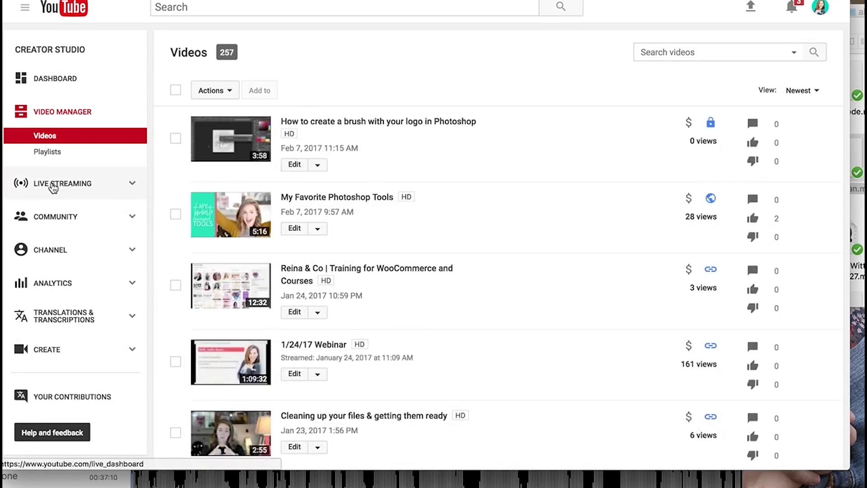
pyautogui.click(53, 189)
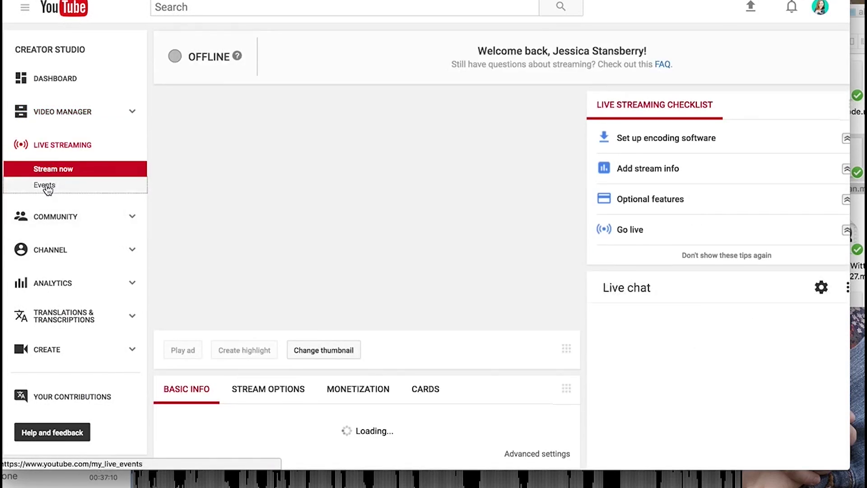
pyautogui.click(46, 186)
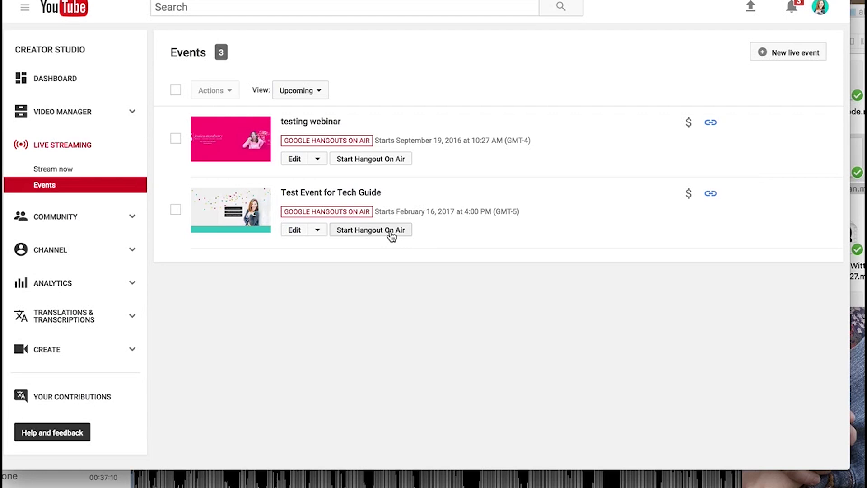
pyautogui.click(391, 230)
# Step: Open the Test Event for Tech Guide watch page and select its web address
pyautogui.click(353, 192)
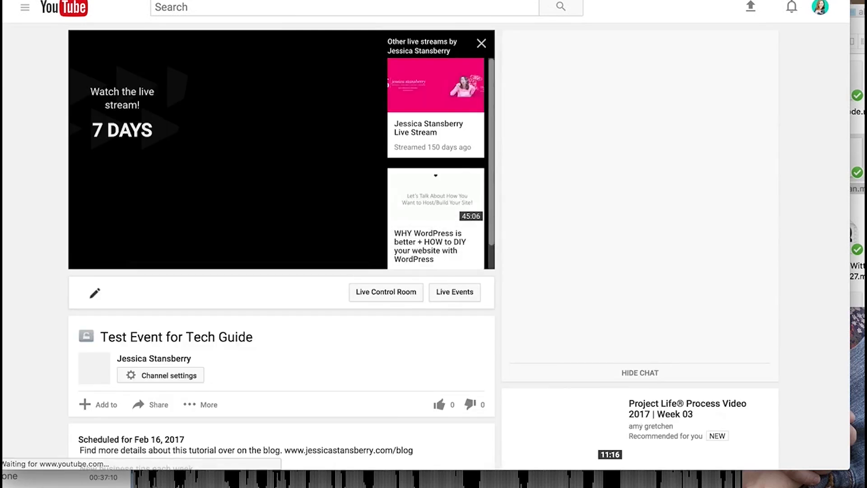
pyautogui.moveTo(285, 4)
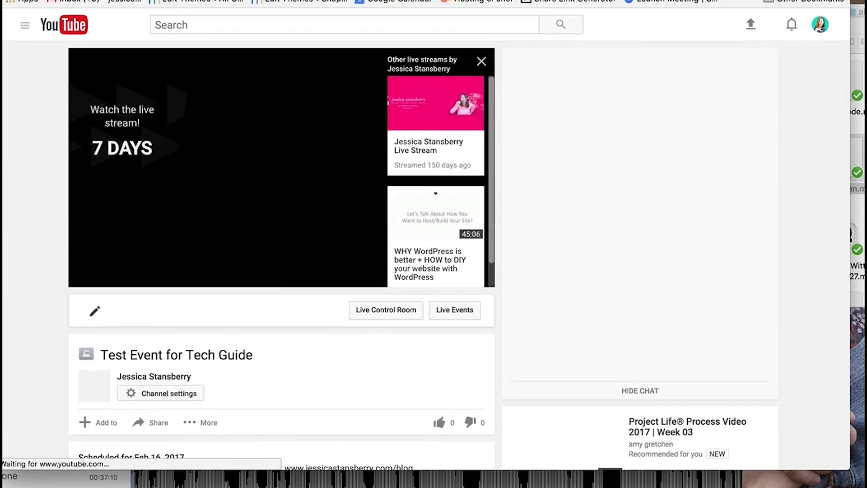
pyautogui.click(313, 3)
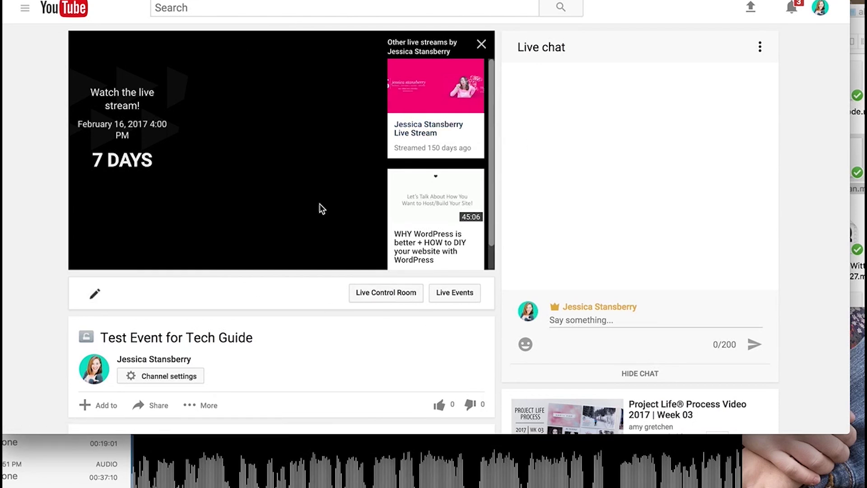
pyautogui.scroll(-2, 323, 208)
pyautogui.scroll(2, 327, 208)
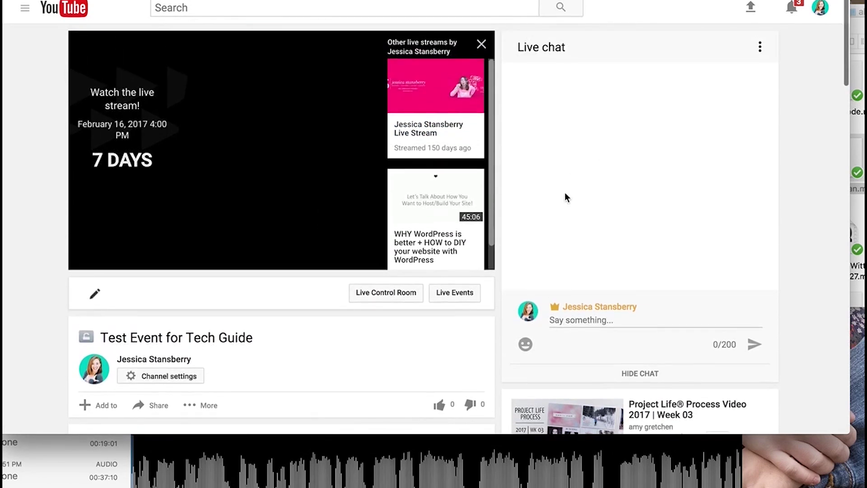
pyautogui.scroll(-3, 579, 294)
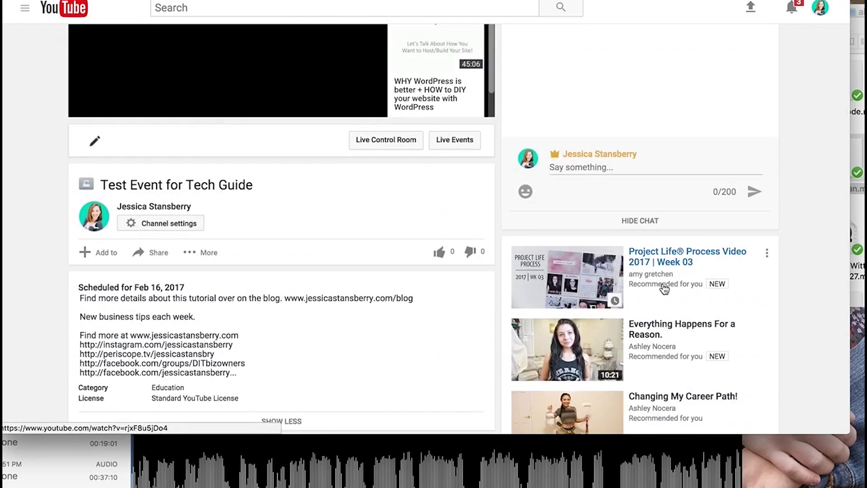
pyautogui.scroll(3, 672, 289)
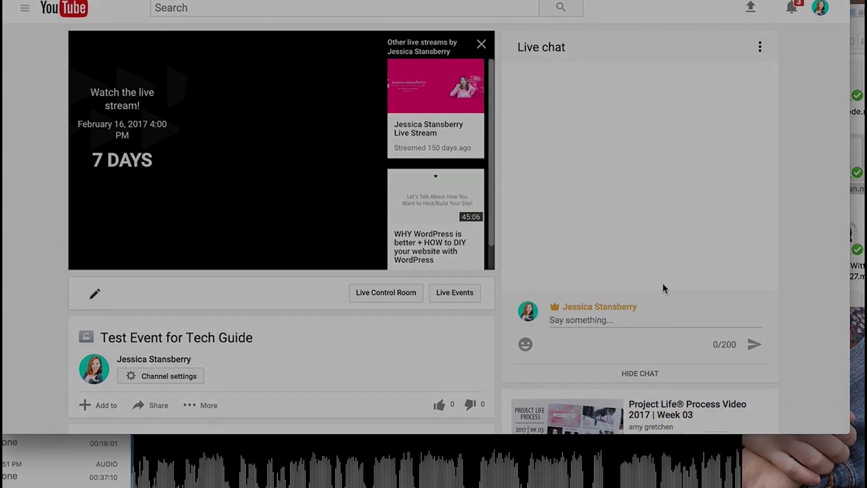